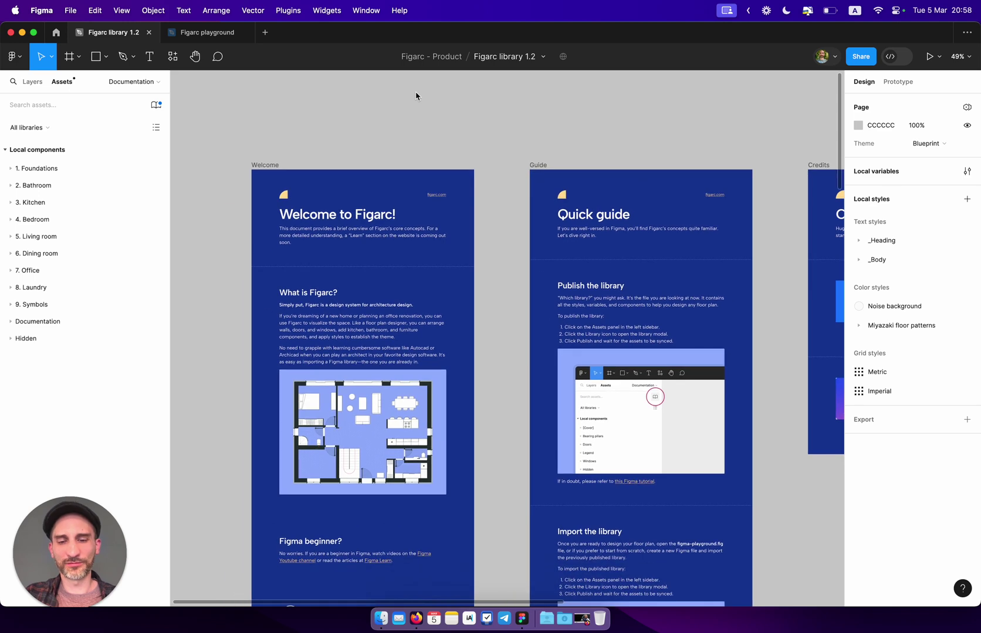
Step: Browse the door and stair components in the Foundations category of the library's local components
scroll(416, 96, left, 2)
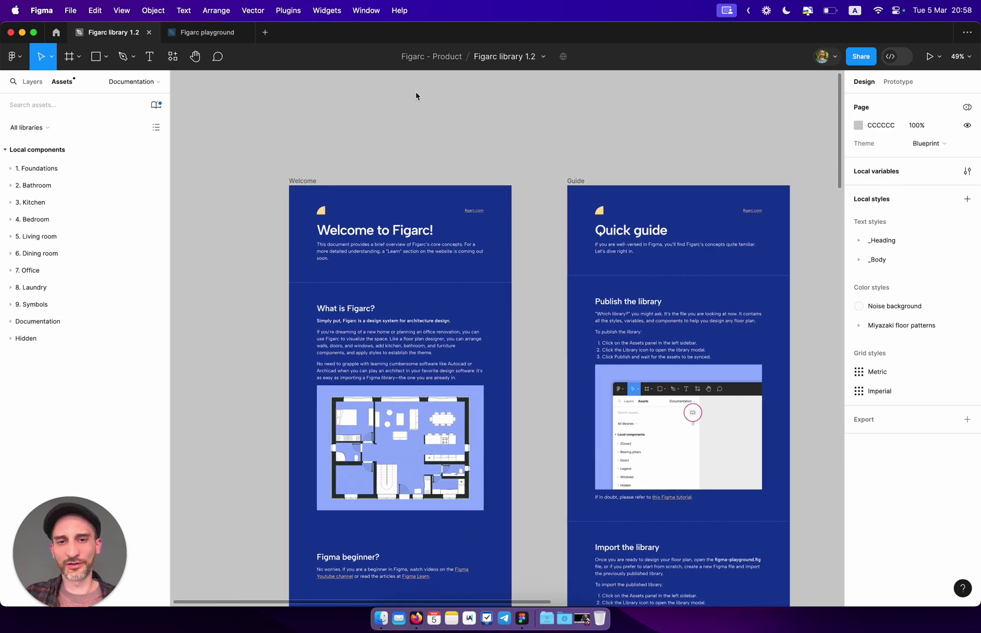
scroll(381, 110, down, 3)
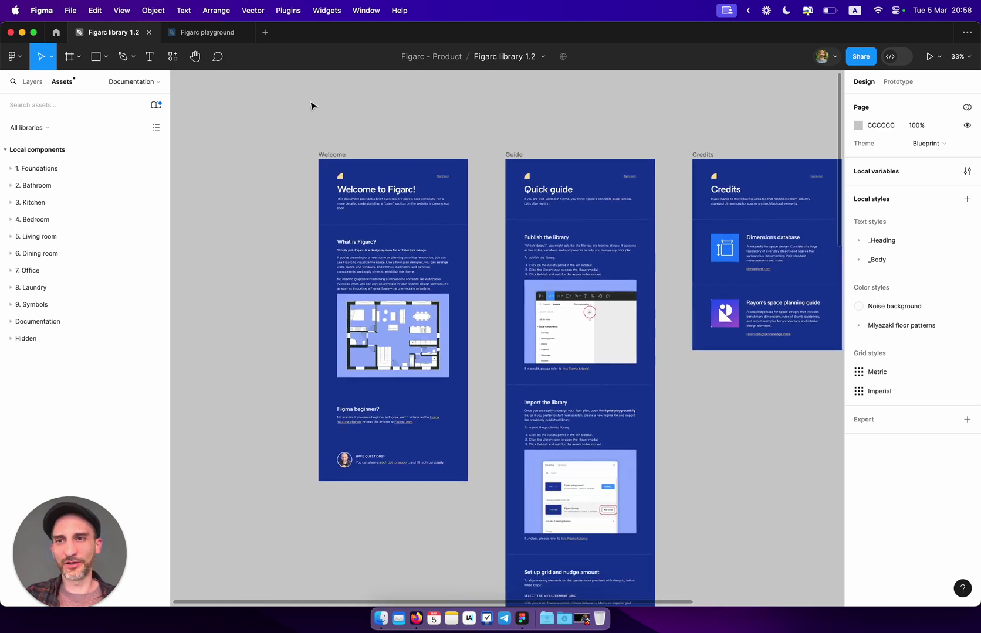
click(11, 170)
click(10, 185)
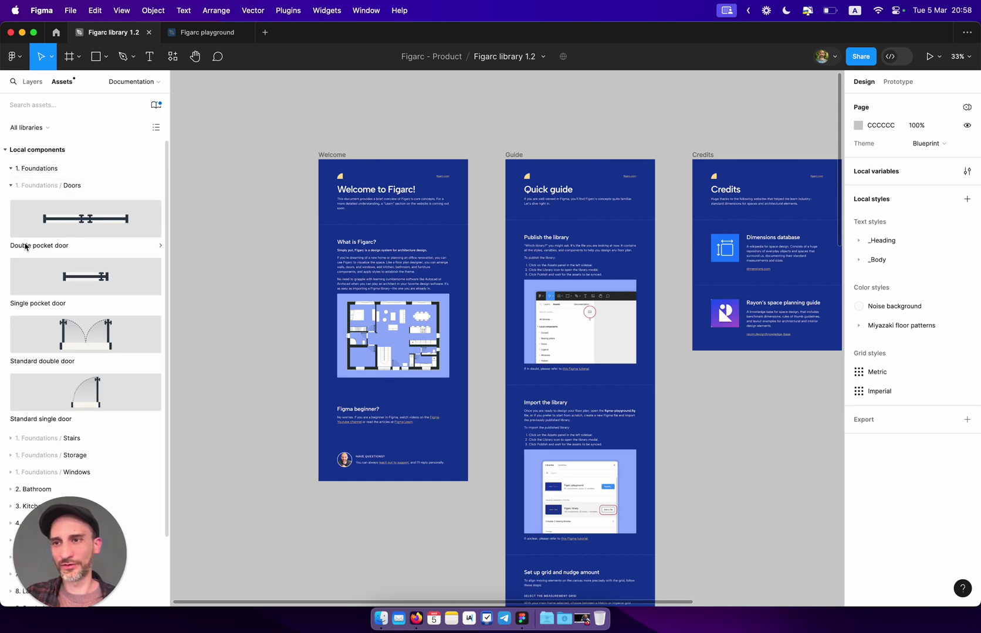
scroll(23, 251, down, 2)
click(11, 357)
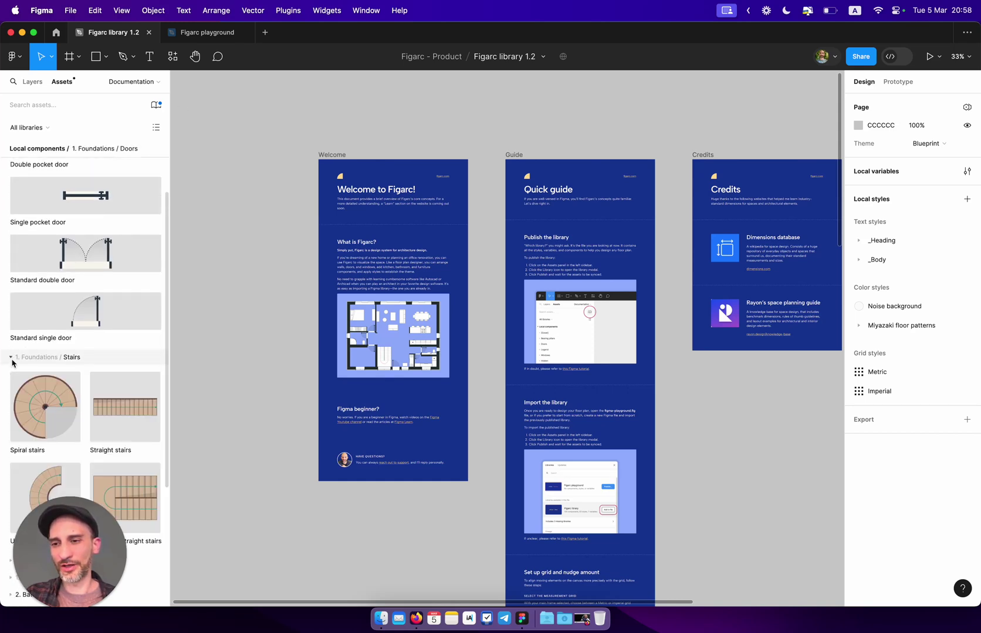
scroll(12, 363, down, 2)
scroll(88, 374, down, 2)
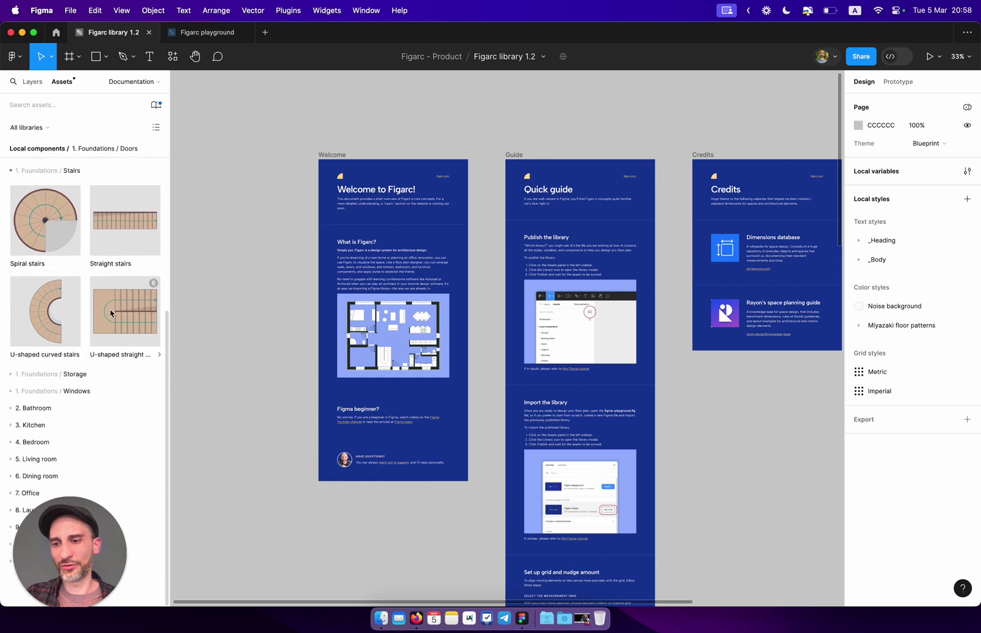
scroll(85, 234, up, 5)
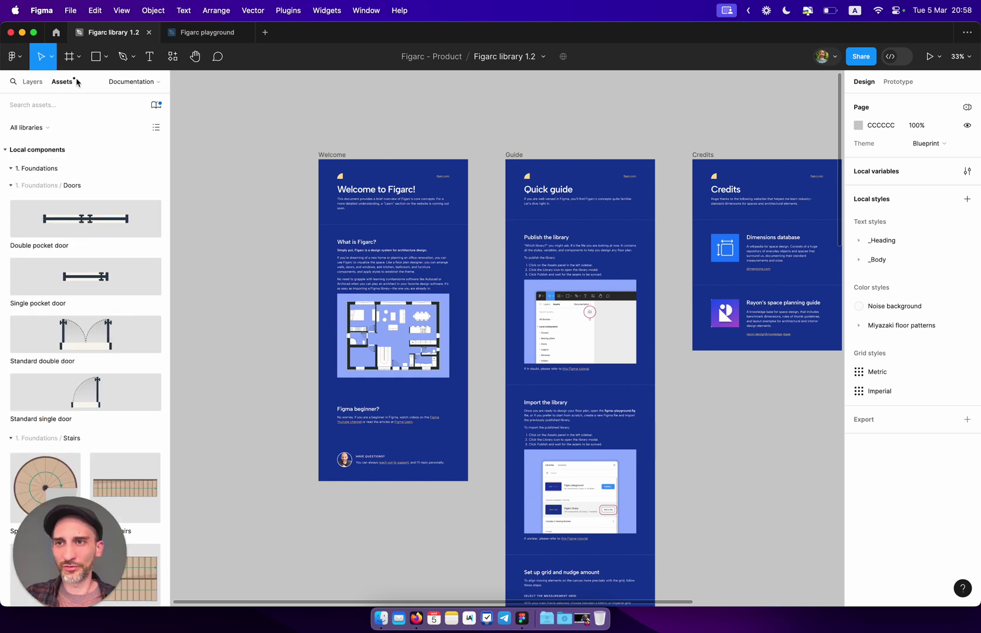
Step: Publish the pending change of Figarc library 1.2
click(155, 104)
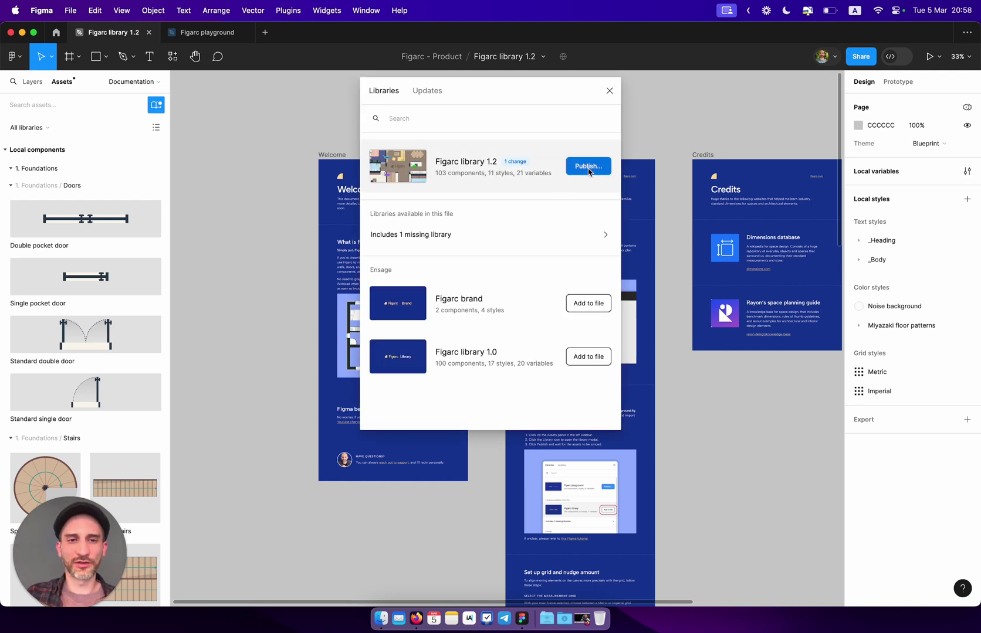
click(588, 167)
click(611, 320)
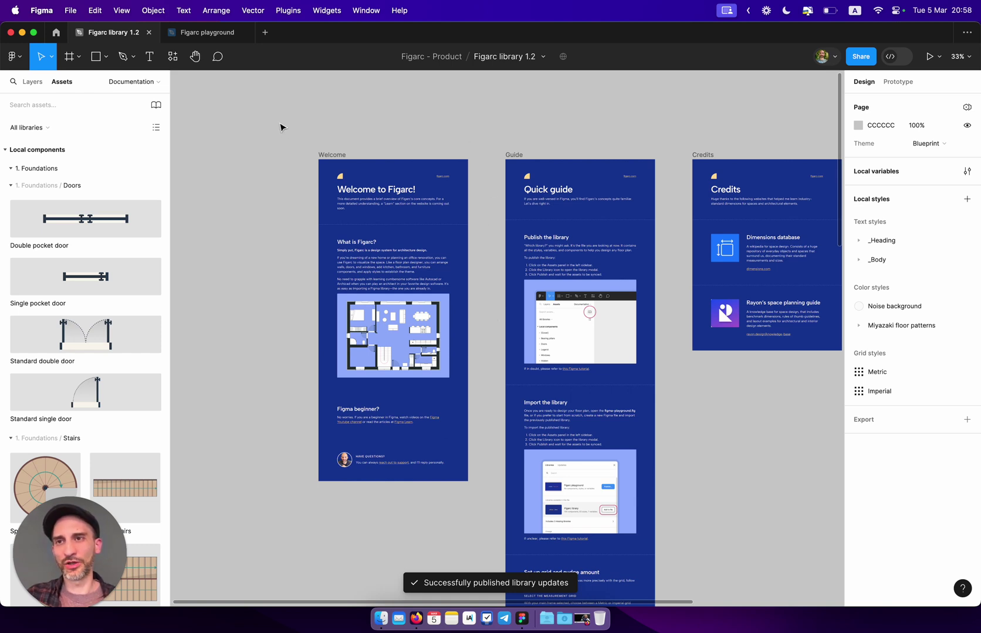
Step: Switch to the Figarc playground file and add Figarc library 1.2 to it
mouse_move(210, 41)
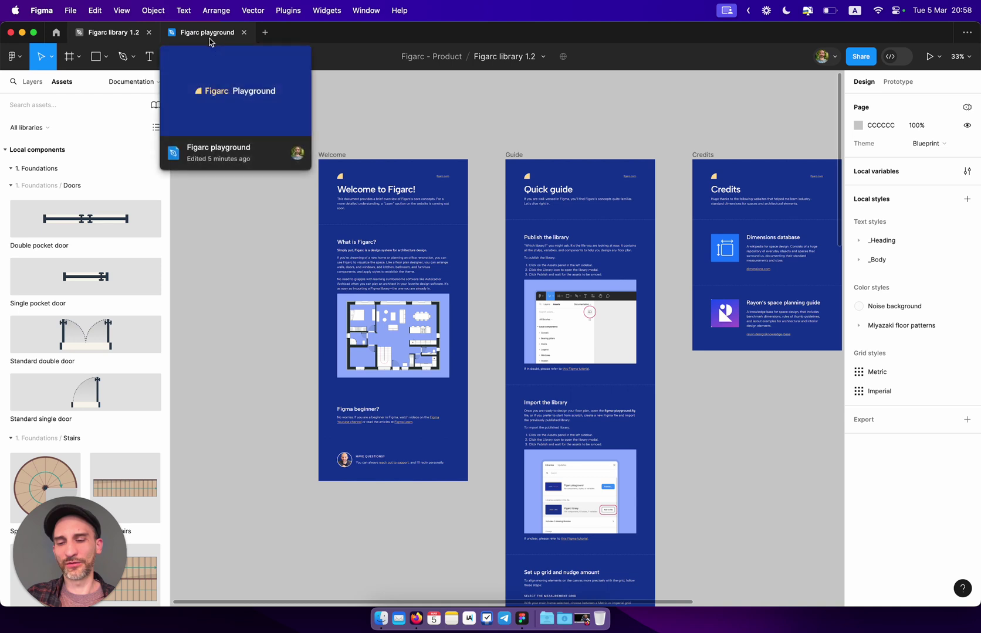
click(210, 41)
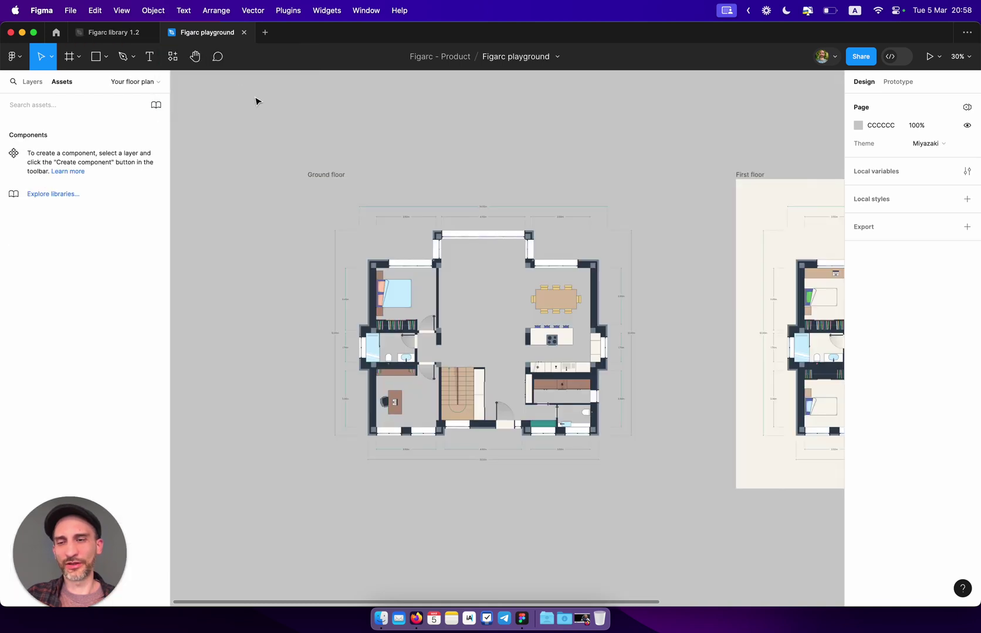
click(156, 106)
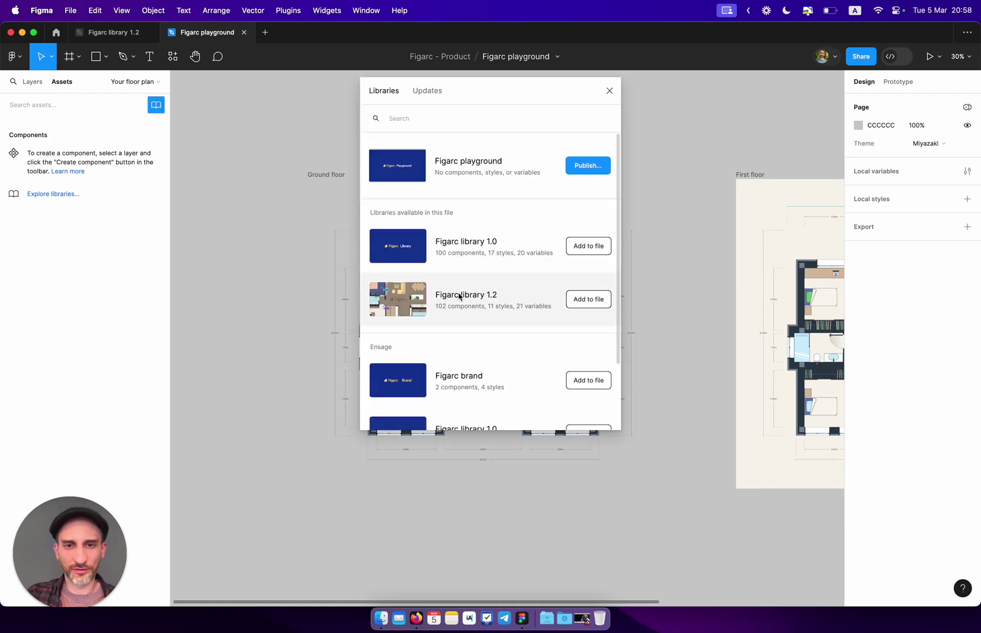
click(583, 302)
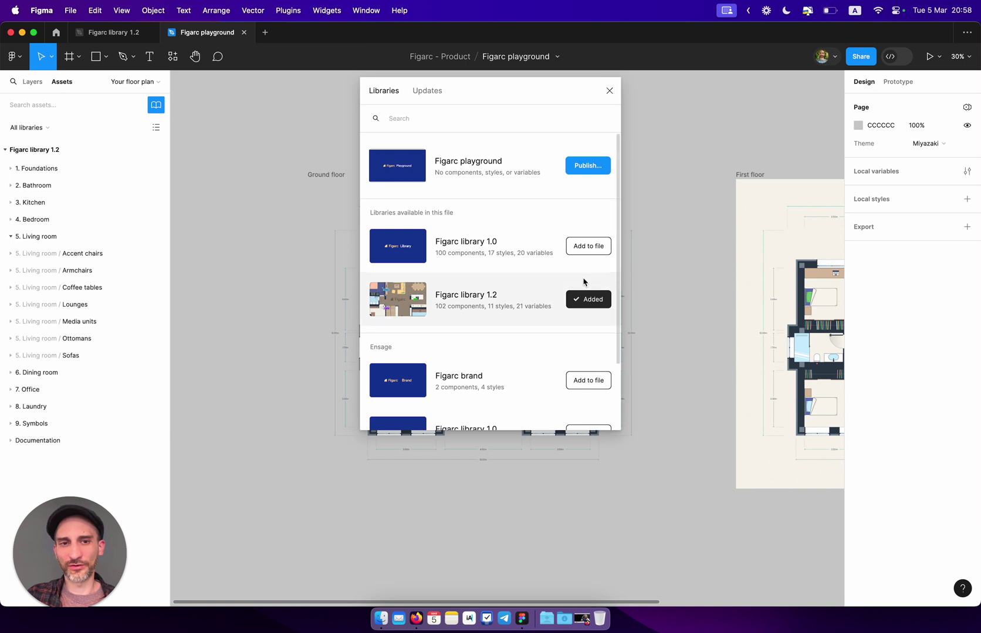
click(587, 298)
drag(533, 107, 340, 101)
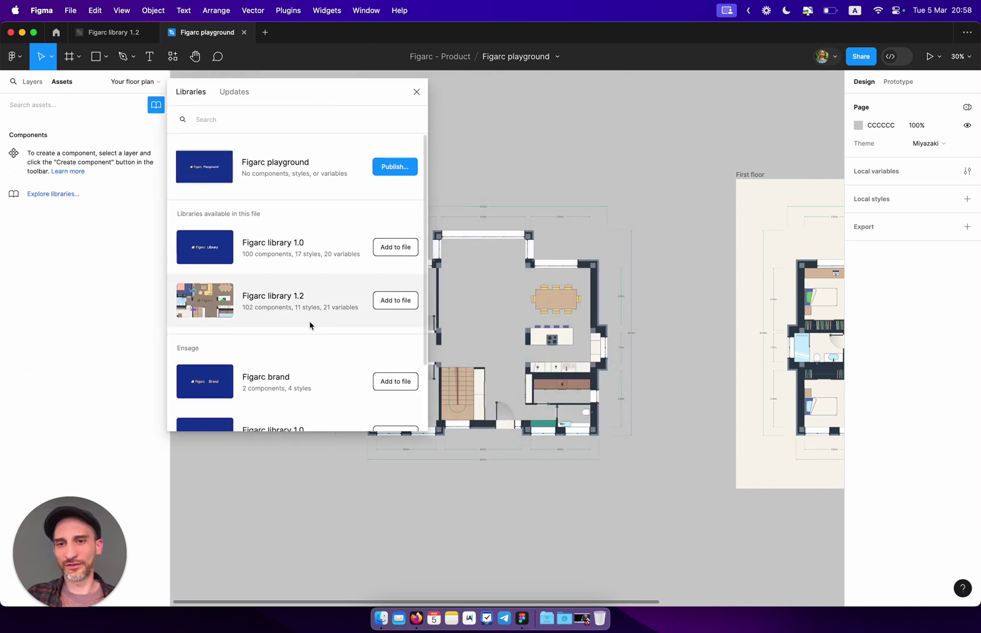
click(393, 304)
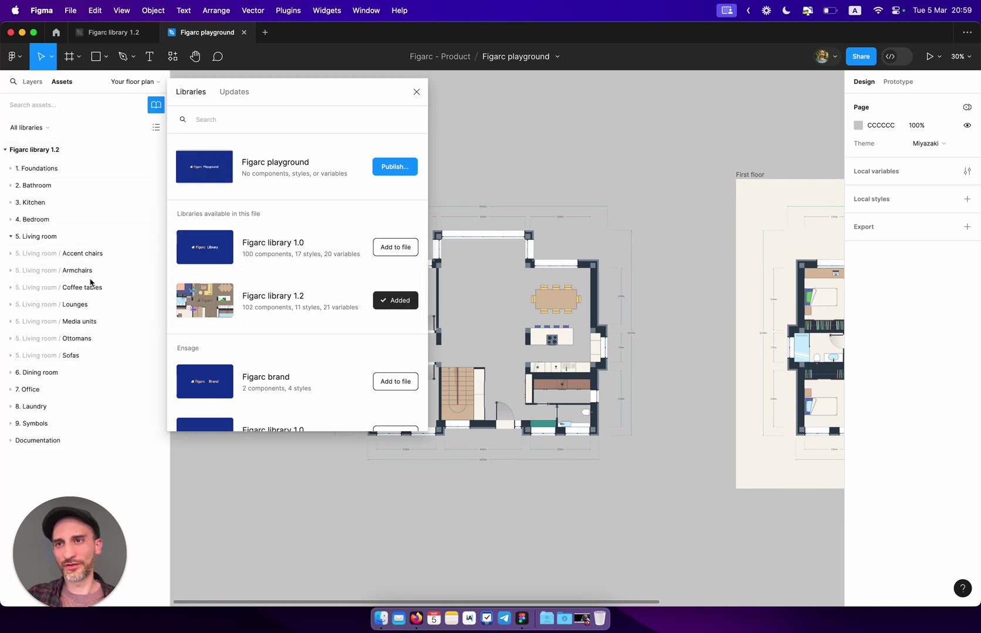
click(416, 92)
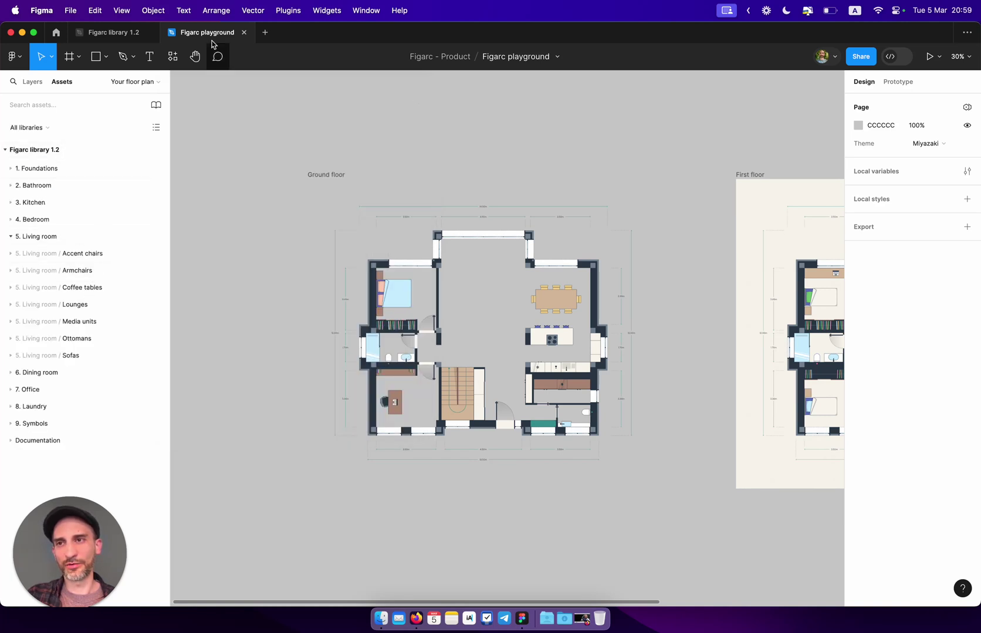
Step: Collapse the Living room category of Figarc library 1.2 in the playground file's assets
click(122, 31)
click(194, 34)
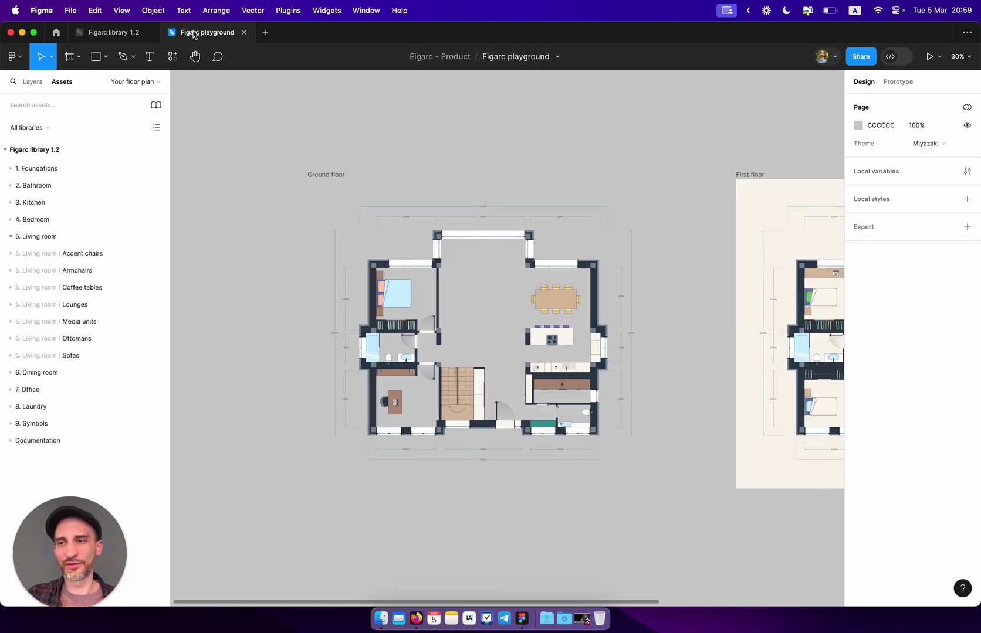
click(11, 237)
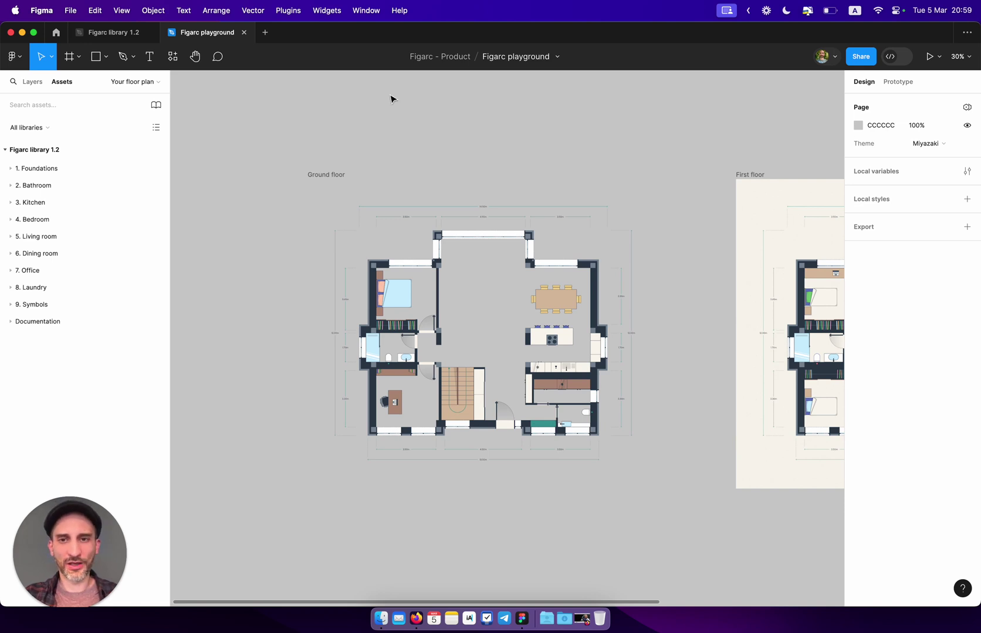
Step: Fill the Ground floor frame with the library's Background colour variable
ctrl+scroll(383, 105, up, 3)
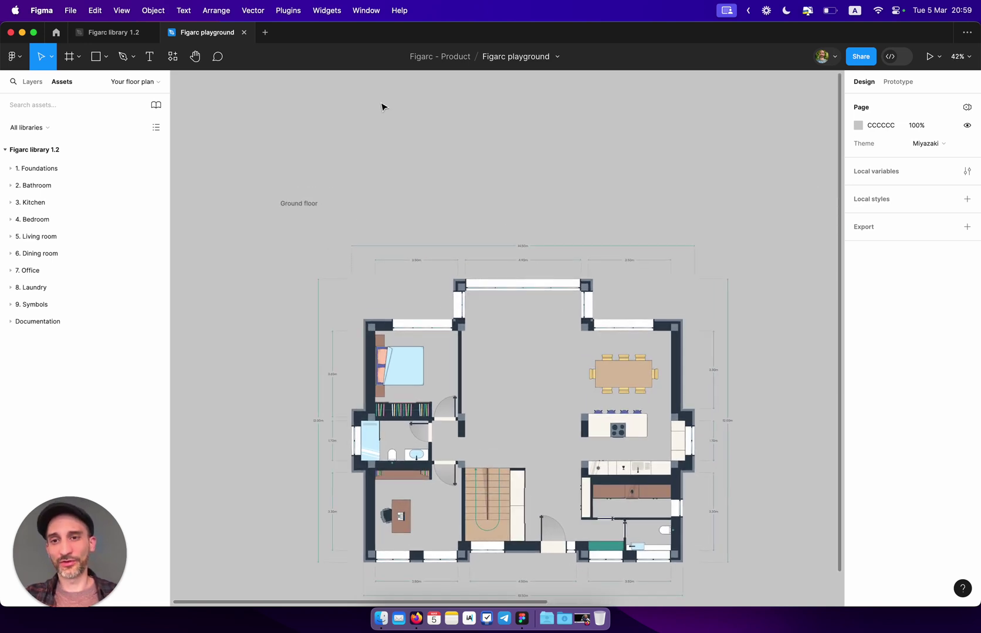
click(286, 204)
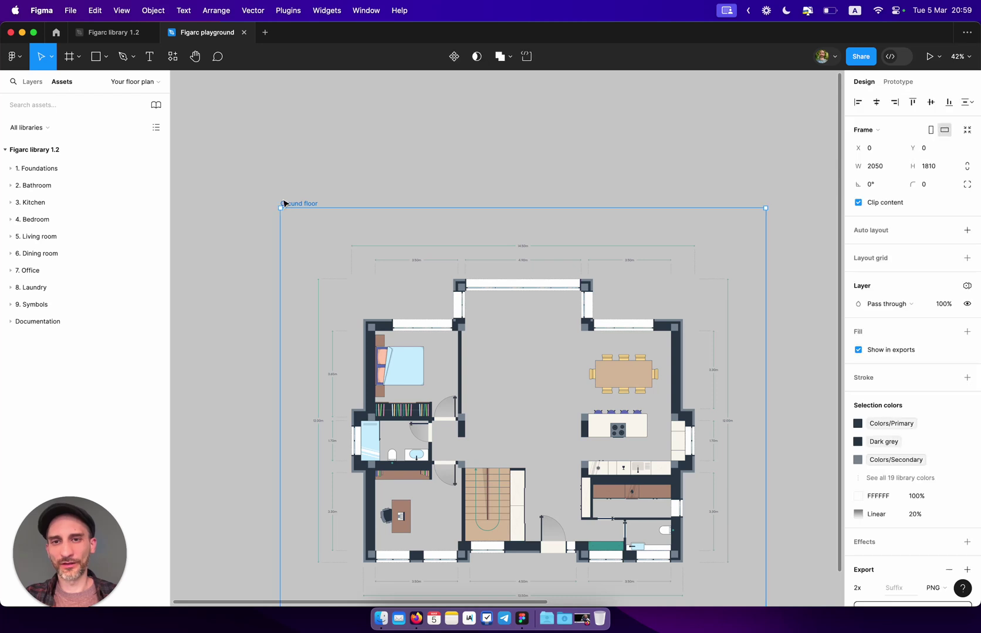
scroll(306, 201, down, 1)
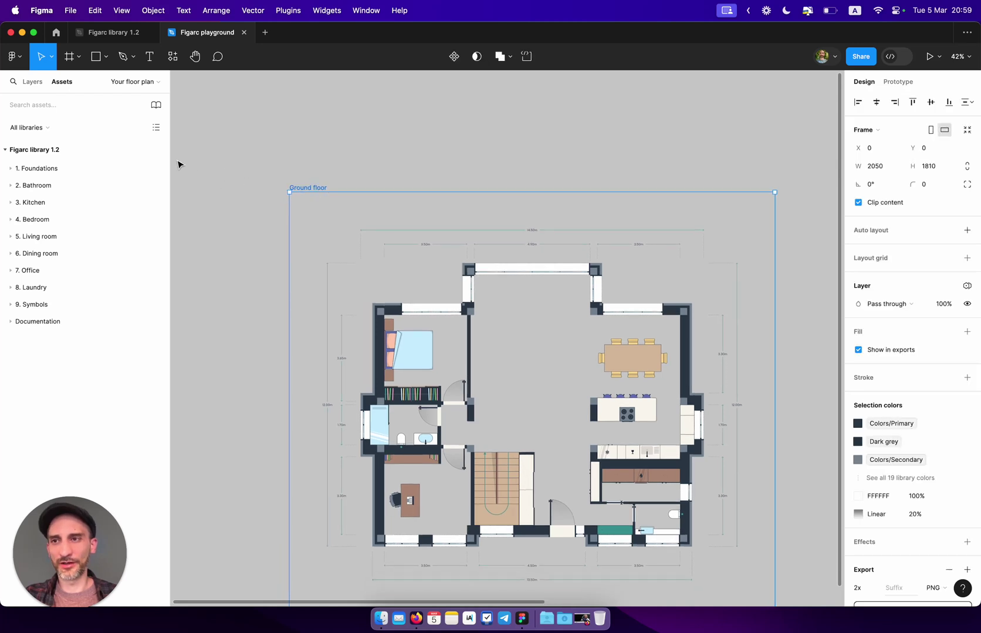
click(32, 82)
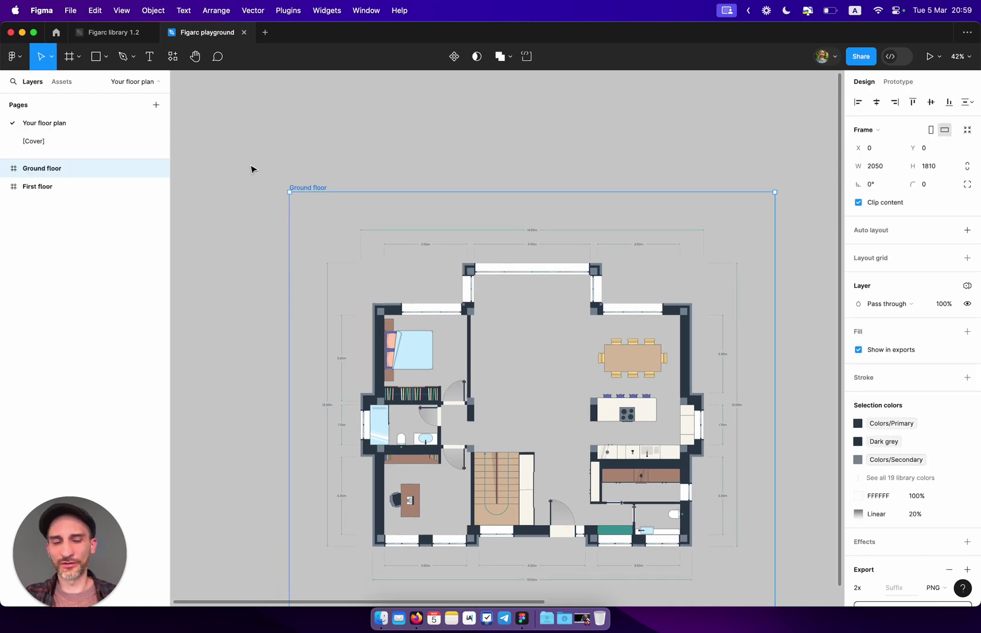
click(948, 332)
scroll(783, 462, down, 3)
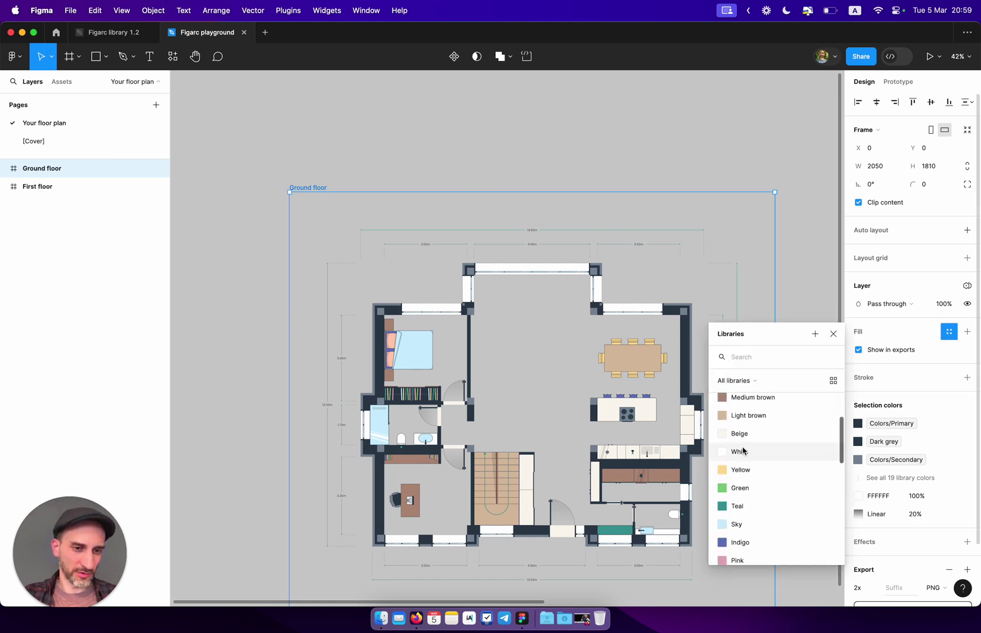
scroll(759, 499, down, 5)
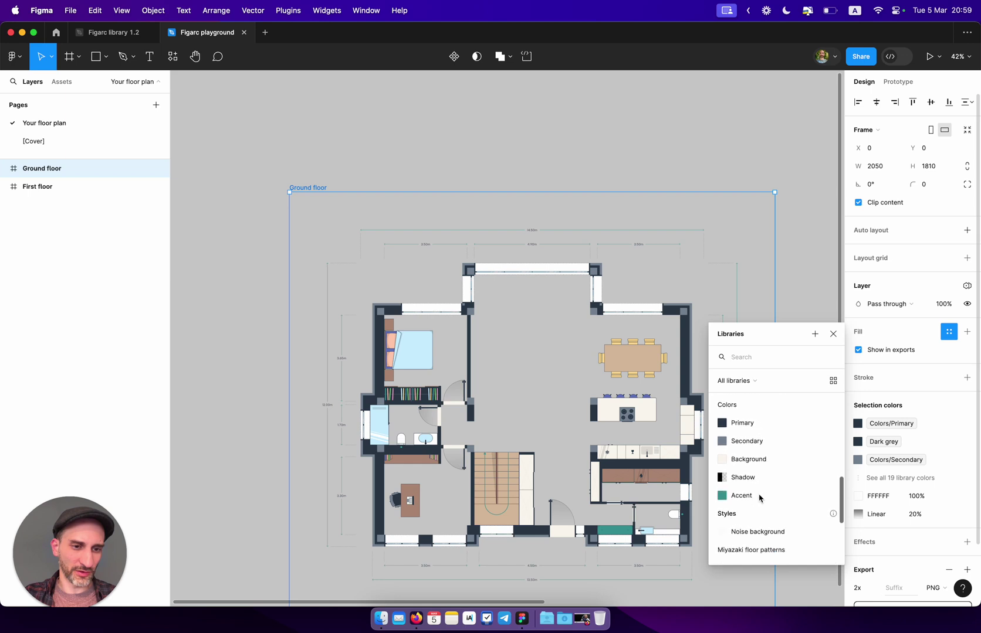
click(753, 466)
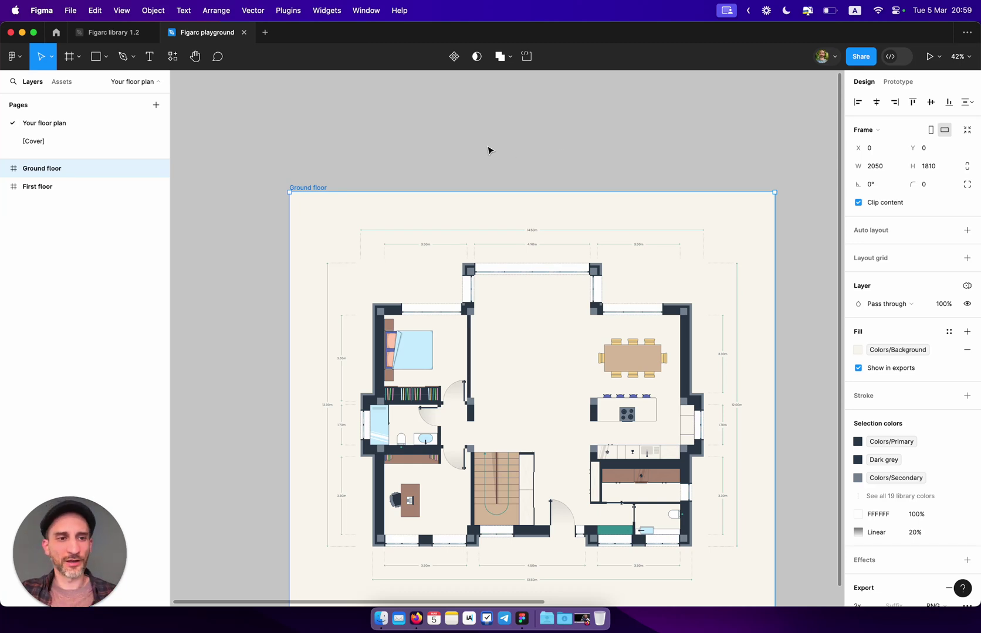
Step: Apply the Imperial grid style to the Ground floor frame's layout grid
scroll(356, 180, up, 5)
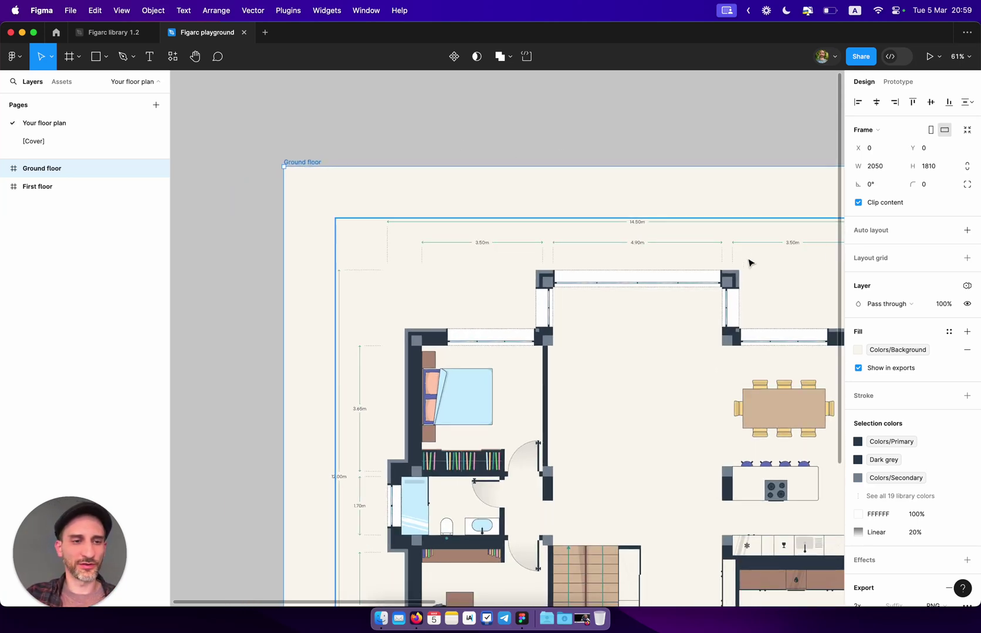
mouse_move(947, 265)
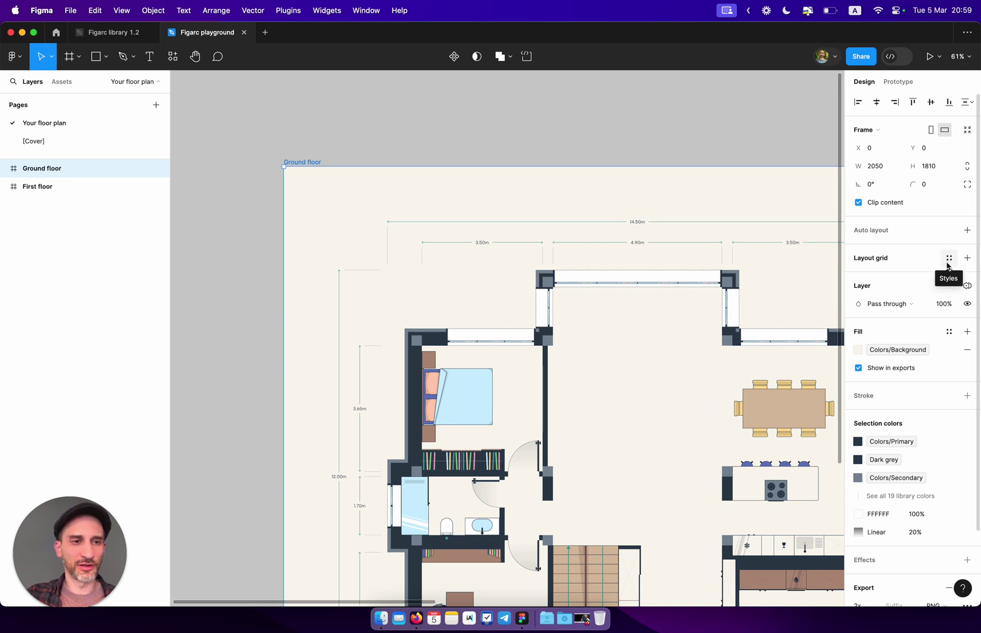
click(947, 259)
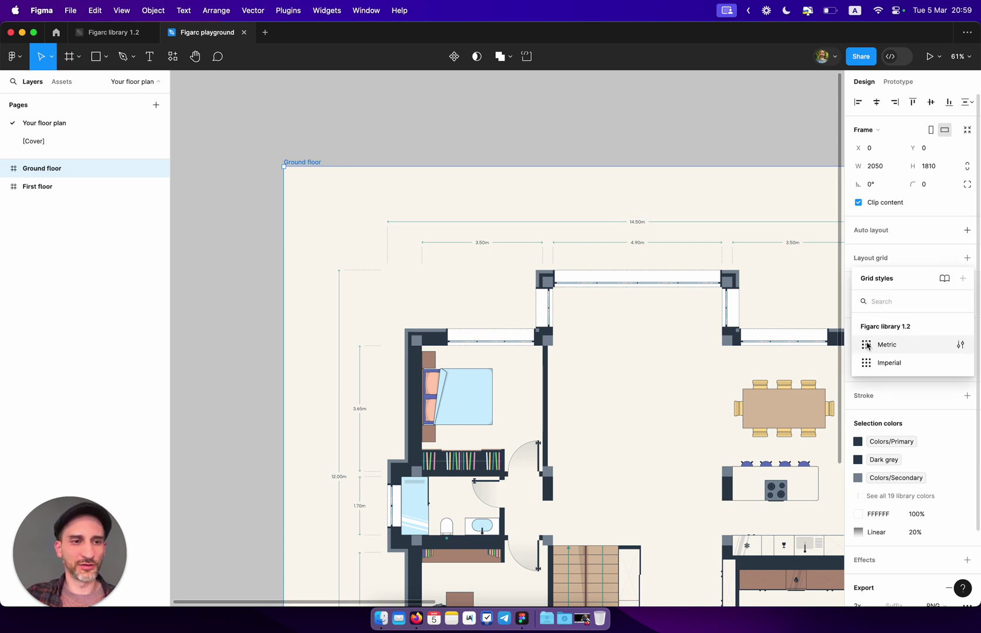
click(887, 363)
Step: Draw a 30 × 30 test rectangle over one major square of the imperial grid and delete it
scroll(475, 232, up, 6)
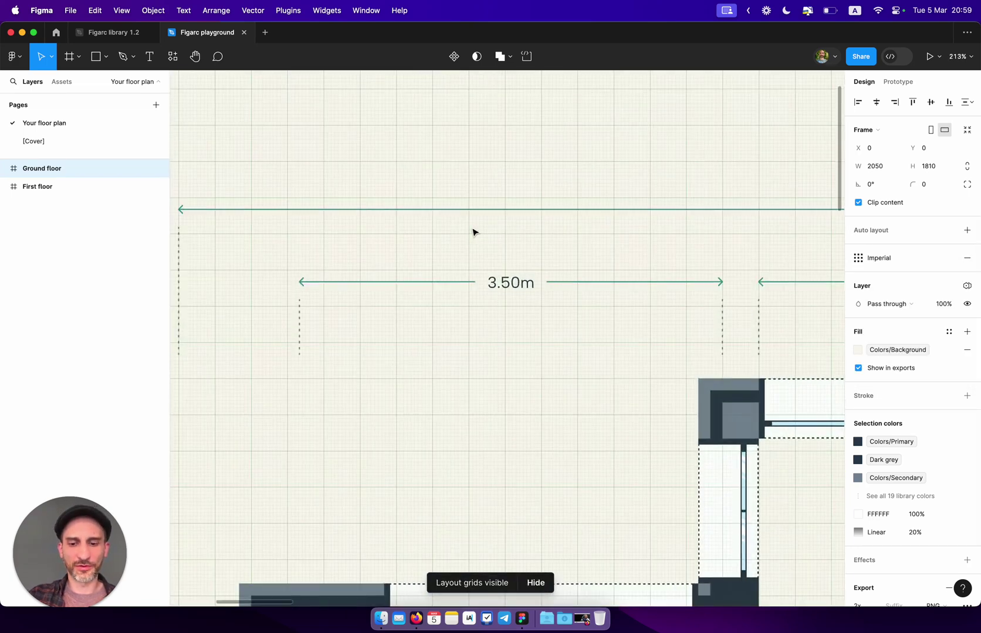
scroll(523, 184, up, 3)
key(r)
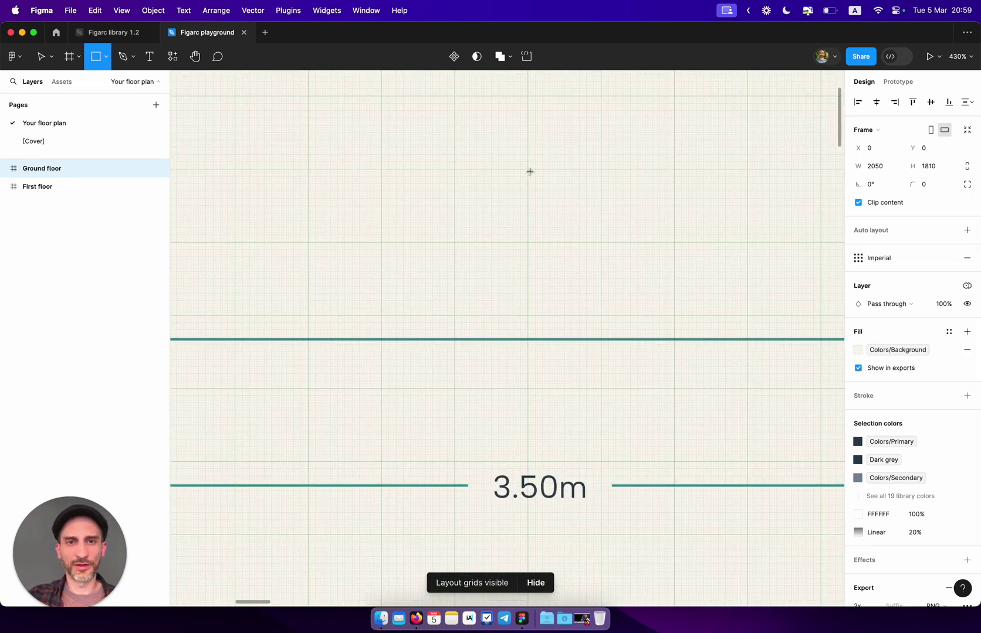
scroll(530, 171, up, 5)
scroll(530, 171, up, 3)
mouse_move(520, 164)
mouse_down()
mouse_move(551, 200)
mouse_move(729, 287)
mouse_move(842, 485)
mouse_move(759, 478)
mouse_up()
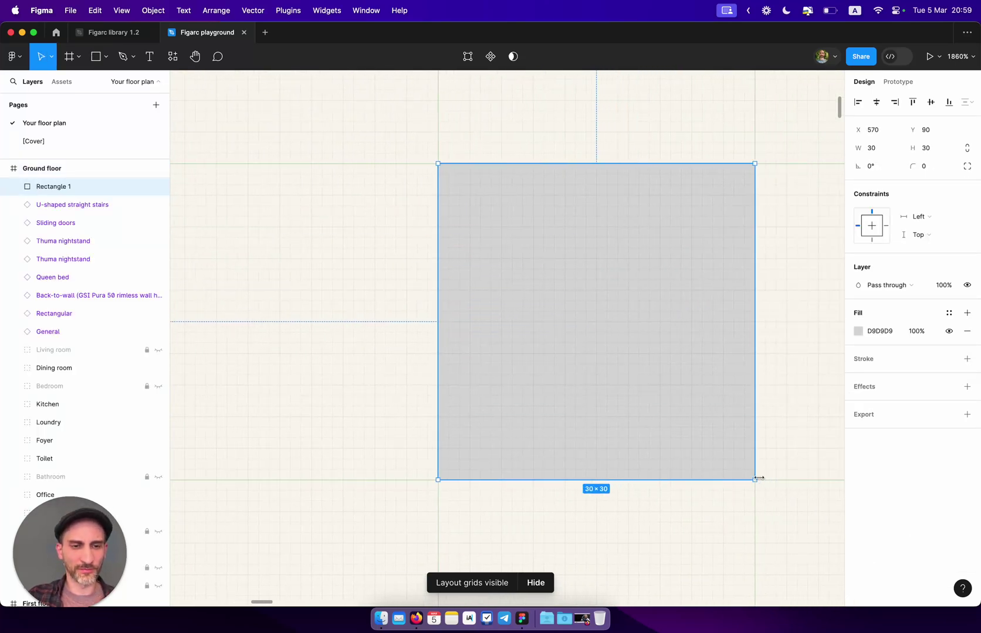
key(BackSpace)
Step: Switch the Ground floor frame's layout grid style to Metric
scroll(759, 477, down, 10)
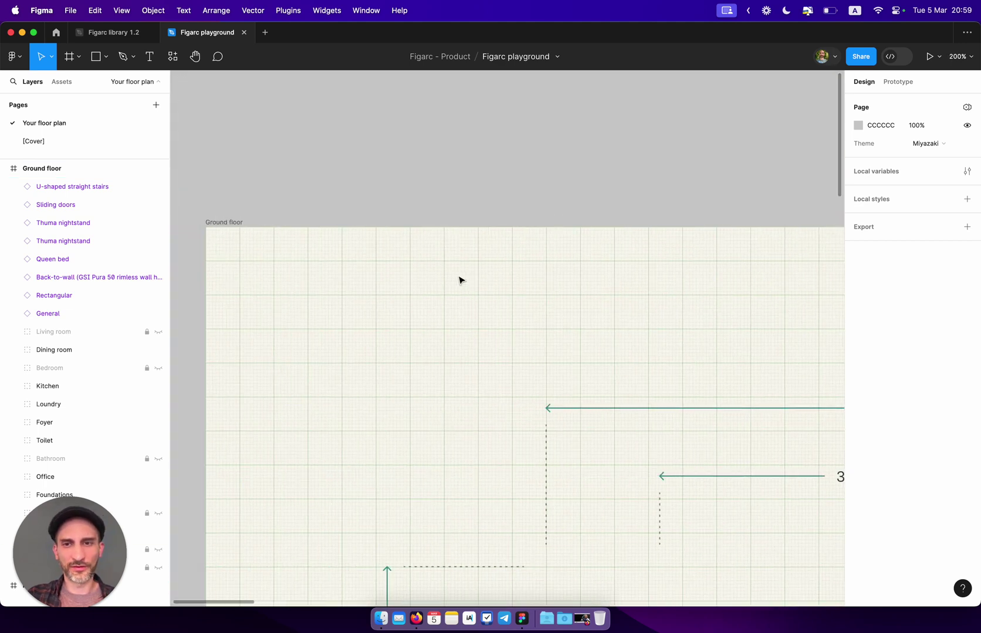
click(232, 217)
click(885, 263)
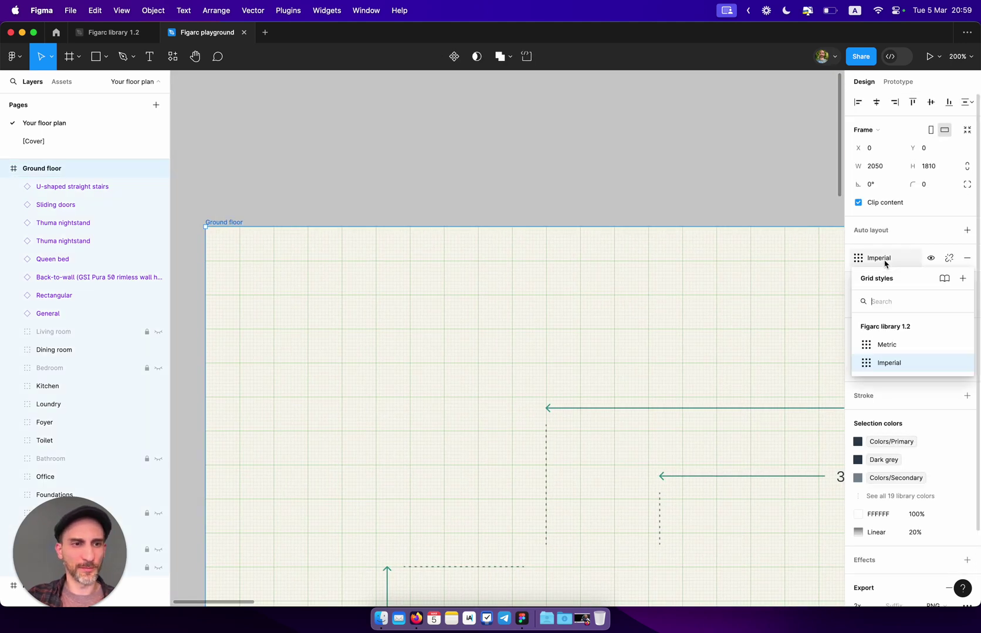
click(886, 344)
Step: Draw a test rectangle over one major square of the metric grid near the frame's upper edge and delete it
scroll(614, 286, up, 5)
key(r)
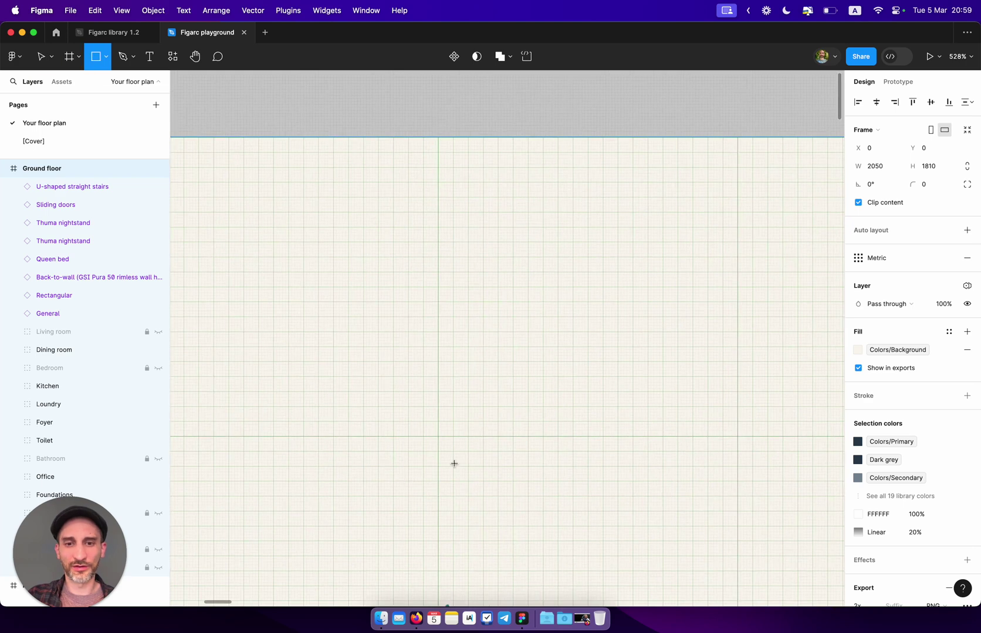
drag(440, 436, 737, 141)
key(Delete)
Step: Check the small and big nudge amounts in the nudge settings and close them
key(ctrl+minus)
key(ctrl+minus)
key(ctrl+minus)
key(ctrl+minus)
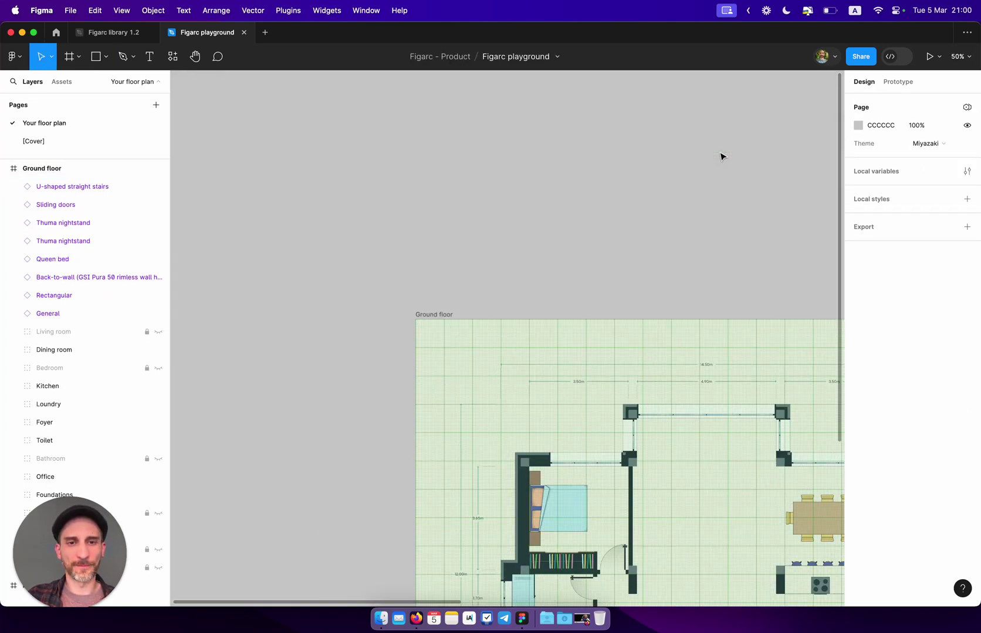
scroll(612, 230, down, 3)
scroll(612, 230, right, 2)
key(super+slash)
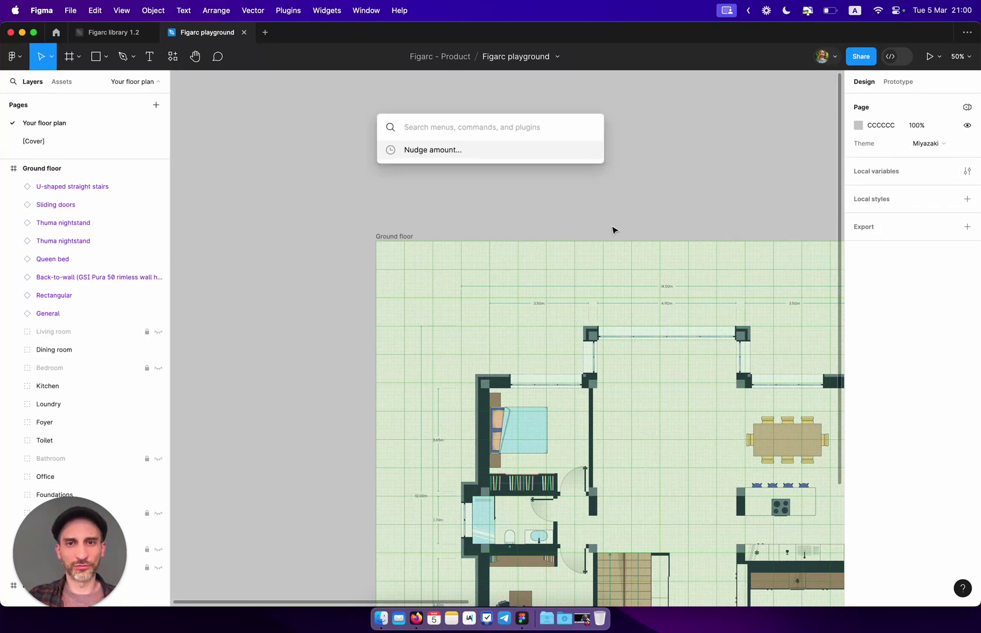
click(490, 154)
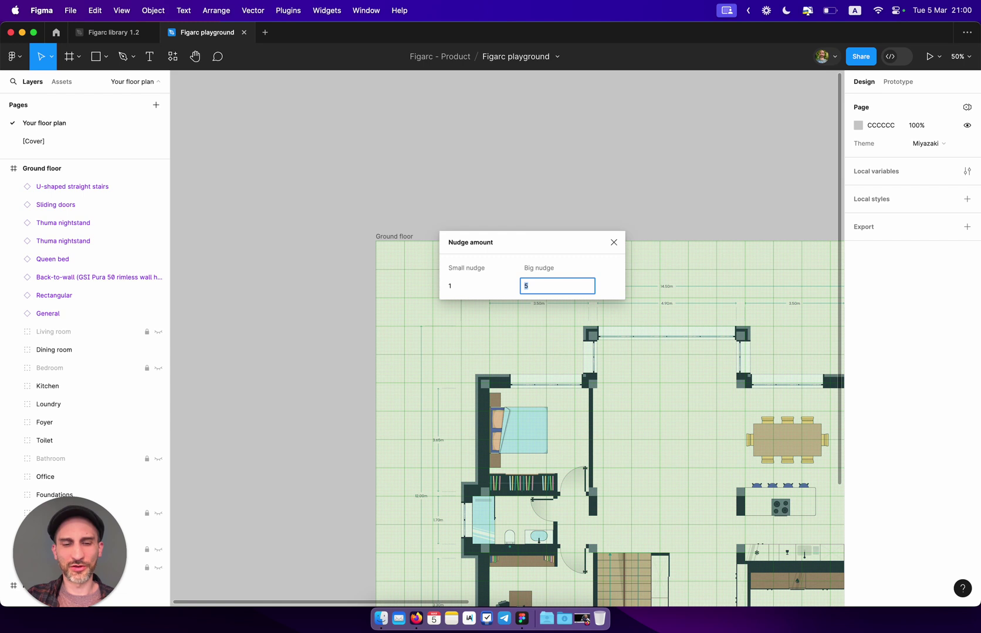
click(613, 243)
Step: Examine the Ground floor plan's overall room layout, wall dimensions and the empty living room area
scroll(608, 344, up, 5)
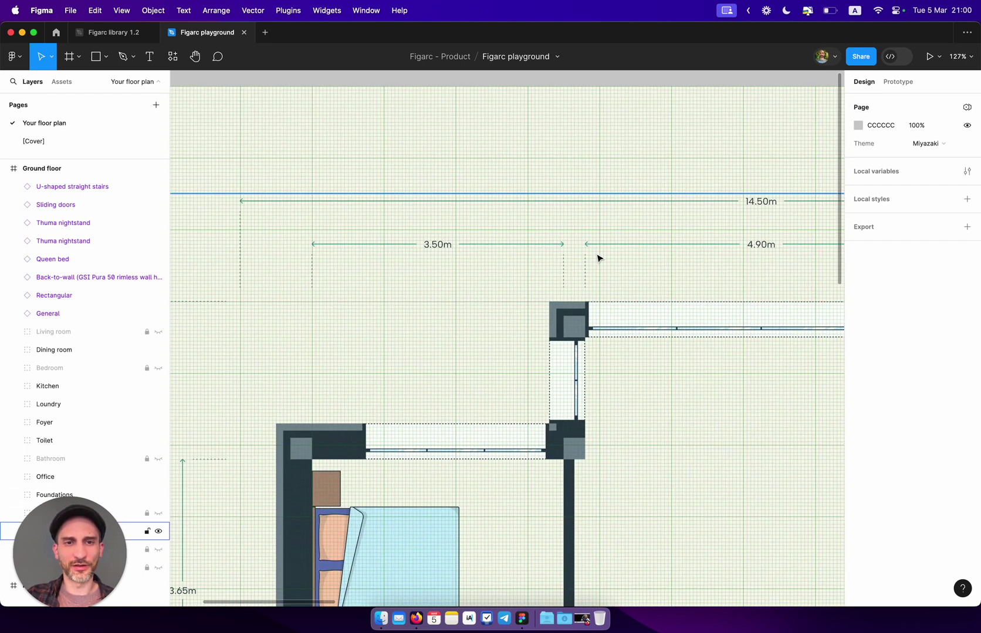
scroll(658, 267, down, 5)
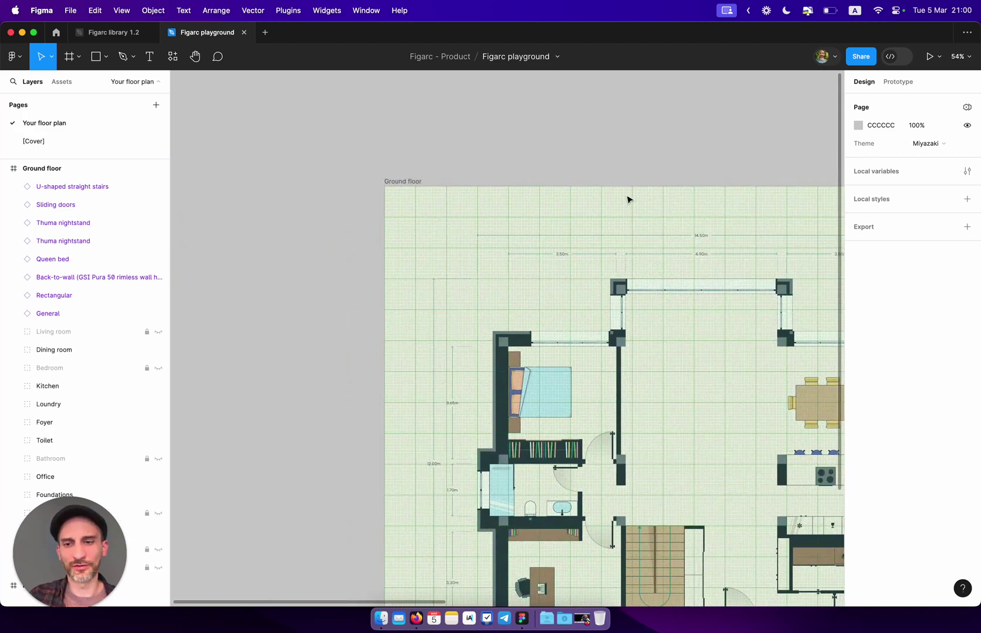
scroll(596, 160, down, 2)
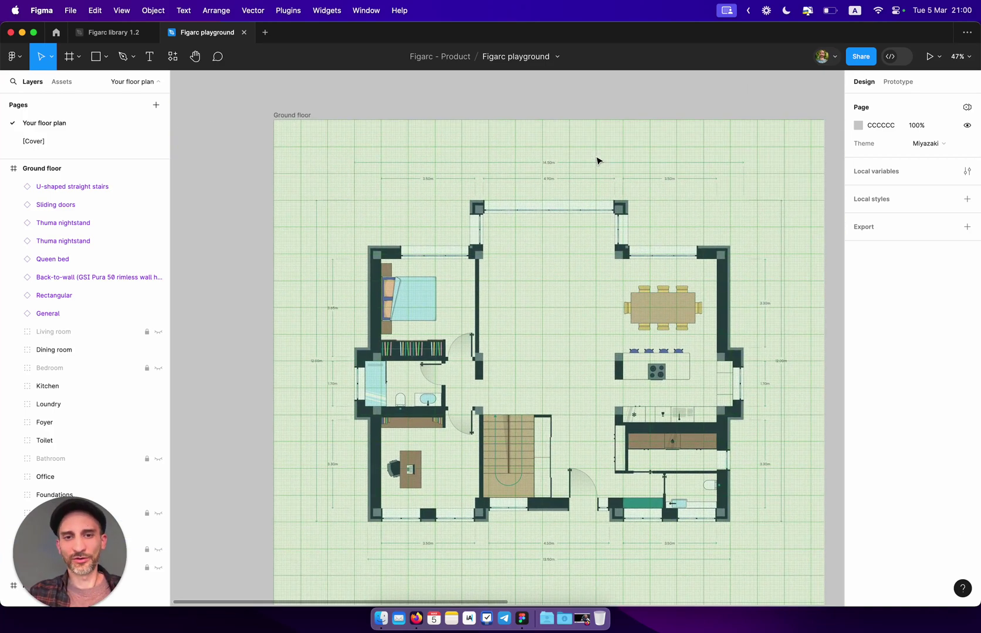
scroll(597, 158, up, 3)
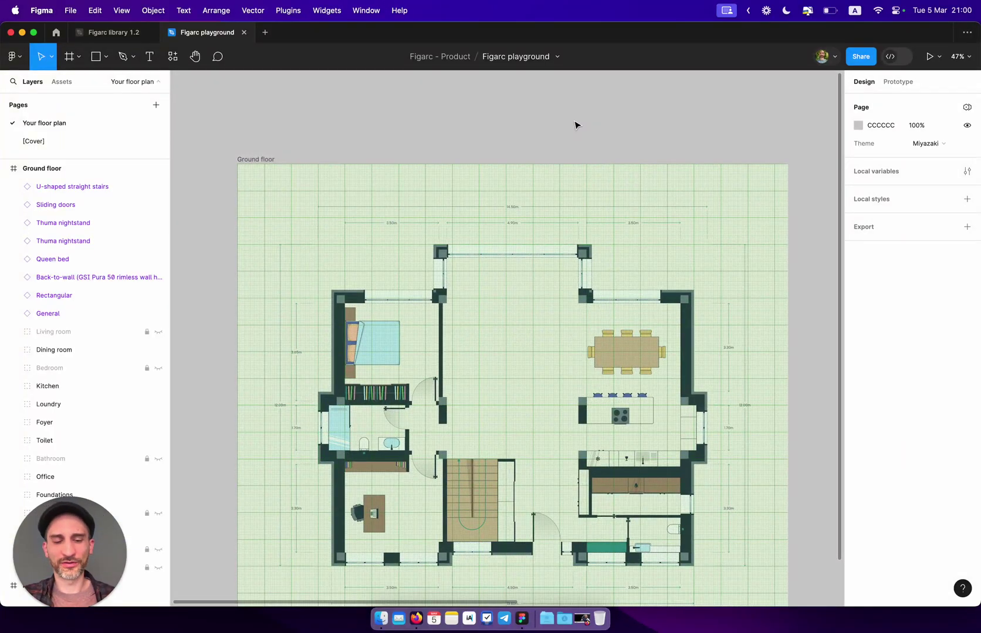
scroll(575, 125, down, 1)
scroll(560, 151, up, 5)
scroll(560, 151, up, 2)
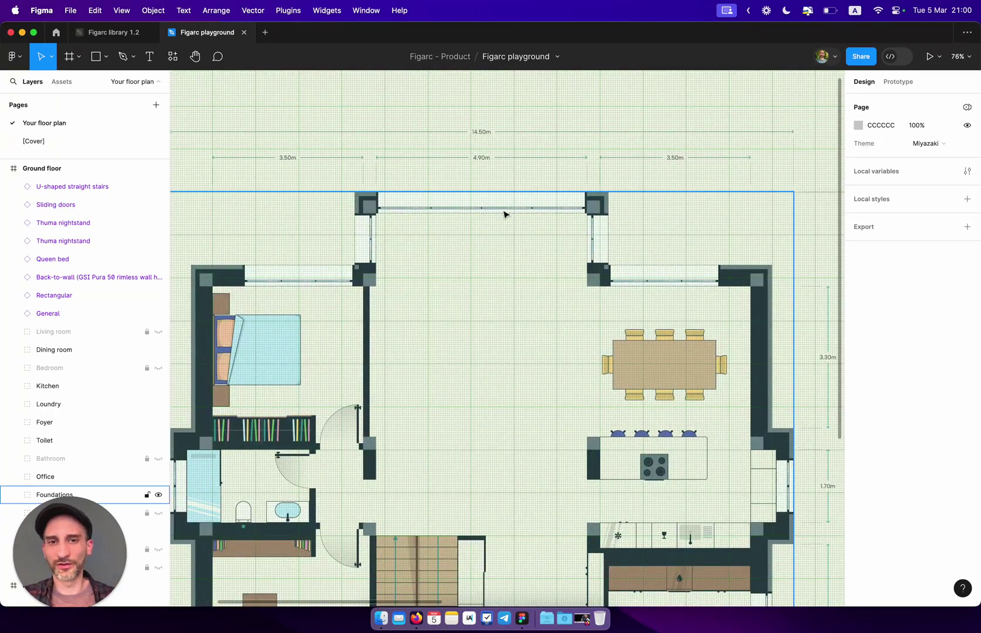
scroll(506, 212, down, 5)
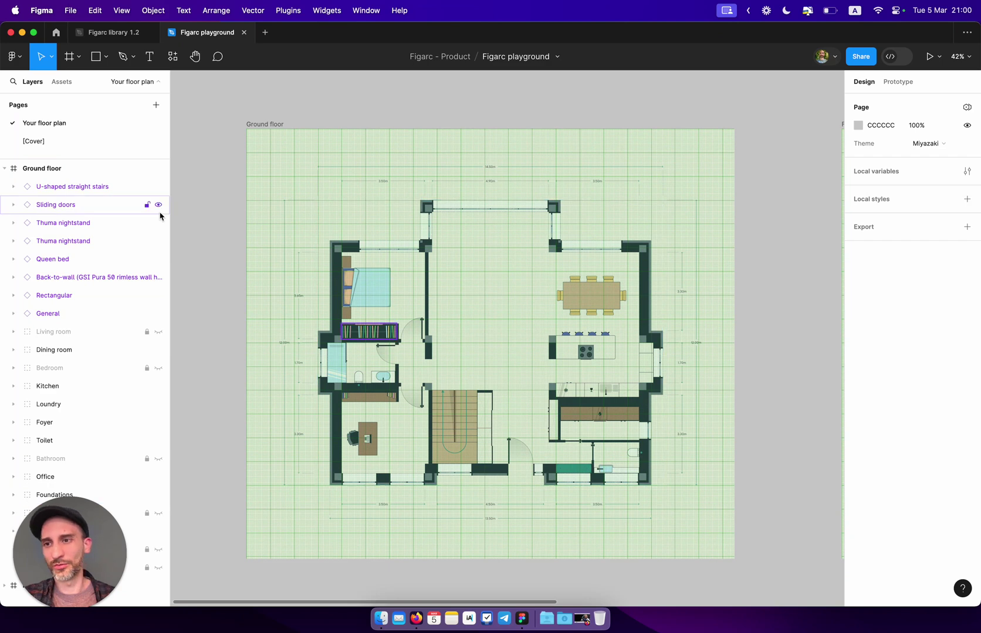
Step: Place an open U-shaped sofa from the Living room sofas in the middle of the empty living room and rotate it 180°
scroll(487, 302, up, 5)
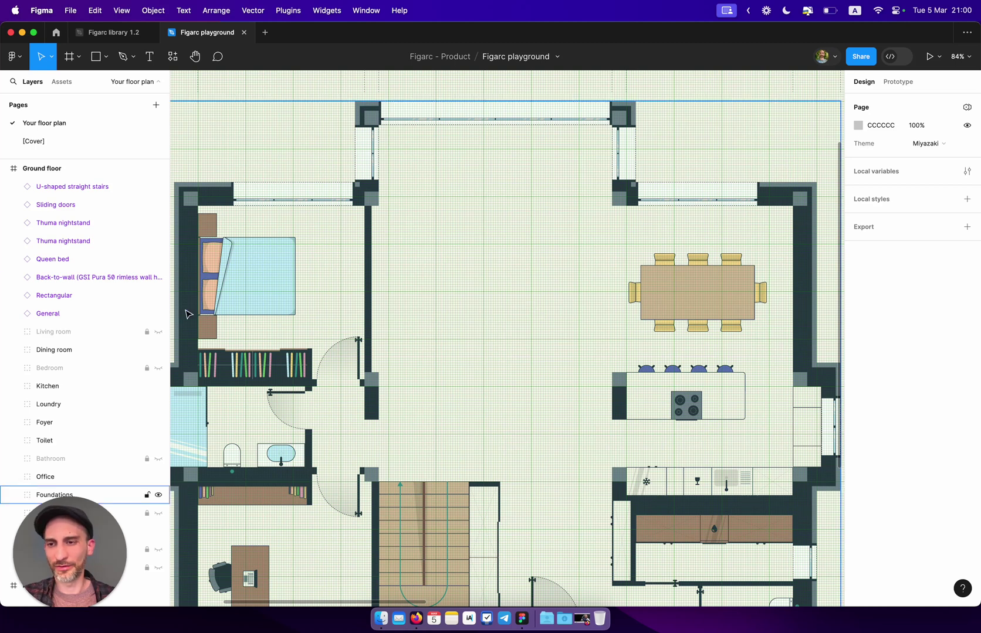
click(61, 81)
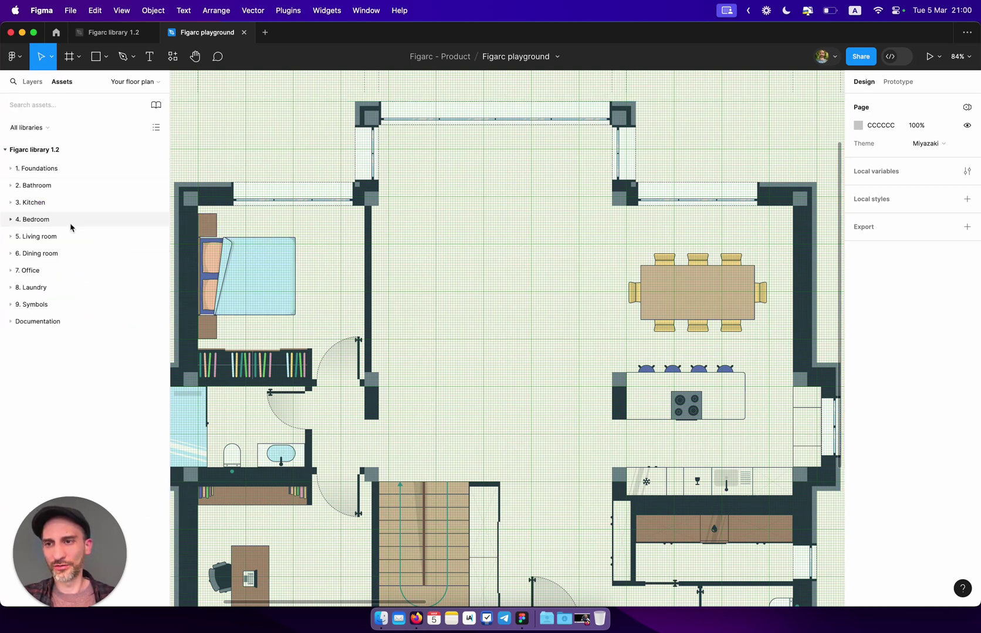
click(11, 240)
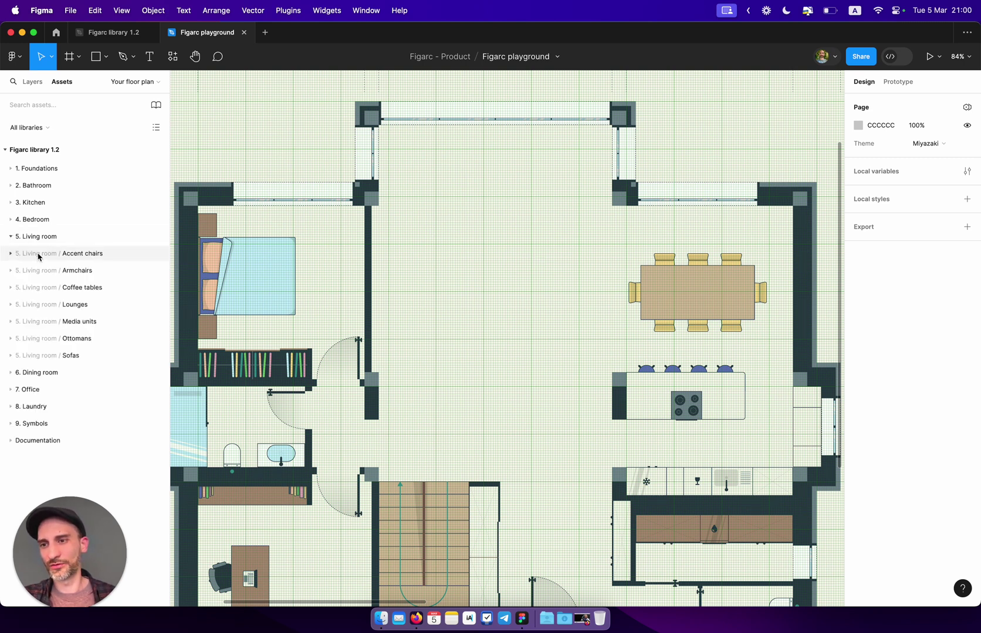
click(12, 358)
scroll(53, 433, down, 5)
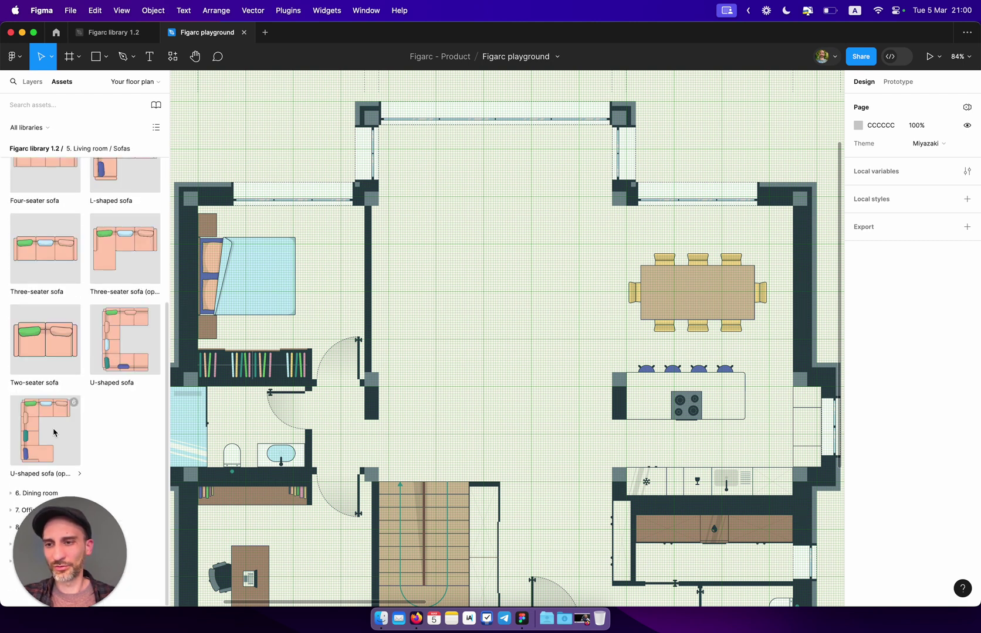
drag(53, 433, 506, 285)
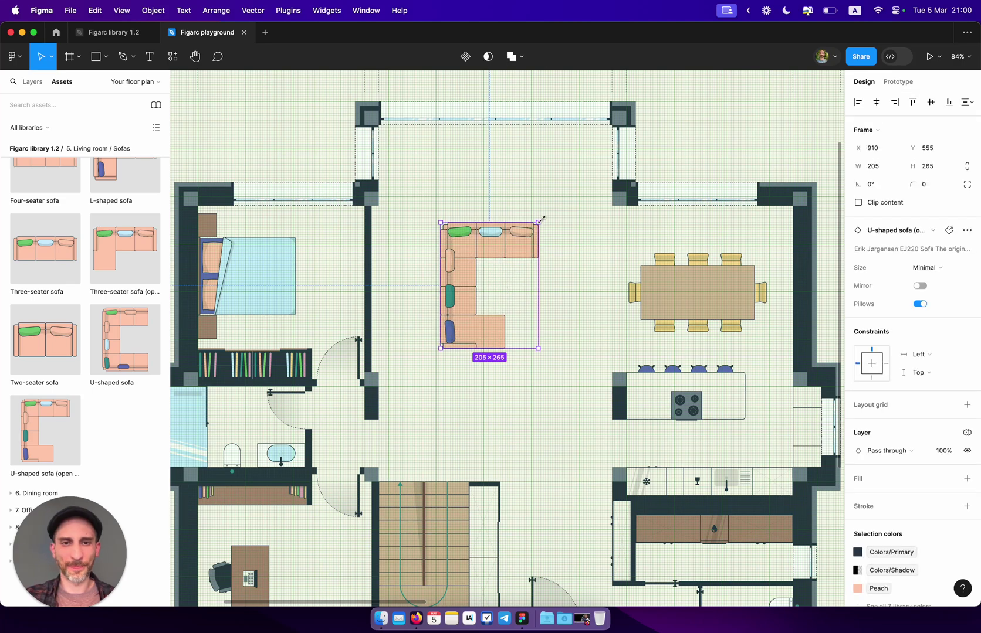
drag(545, 218, 447, 336)
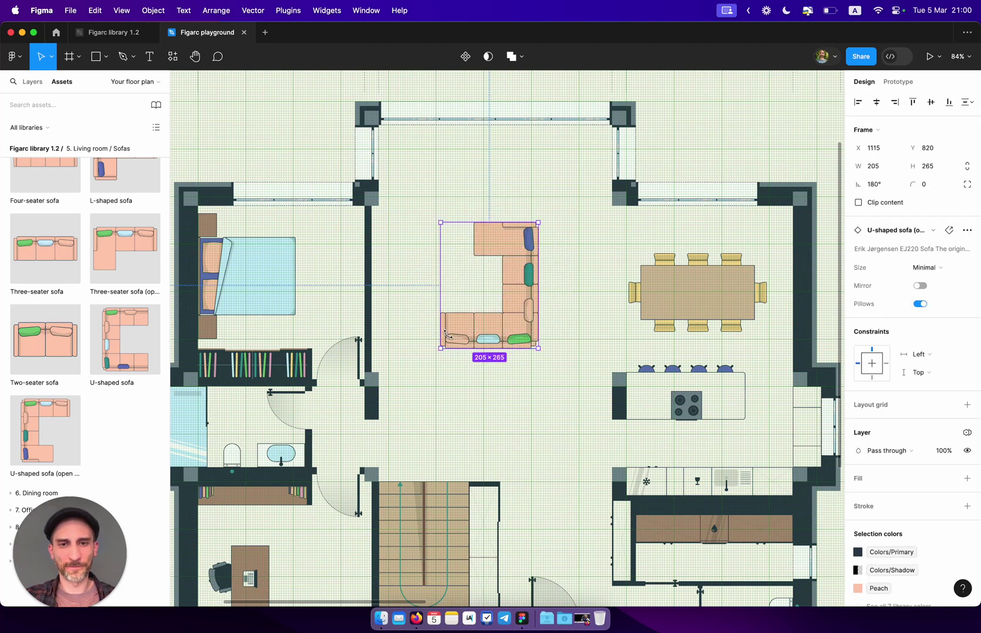
Step: Mirror the U-shaped sofa and shift it horizontally to X 1145
scroll(456, 336, up, 5)
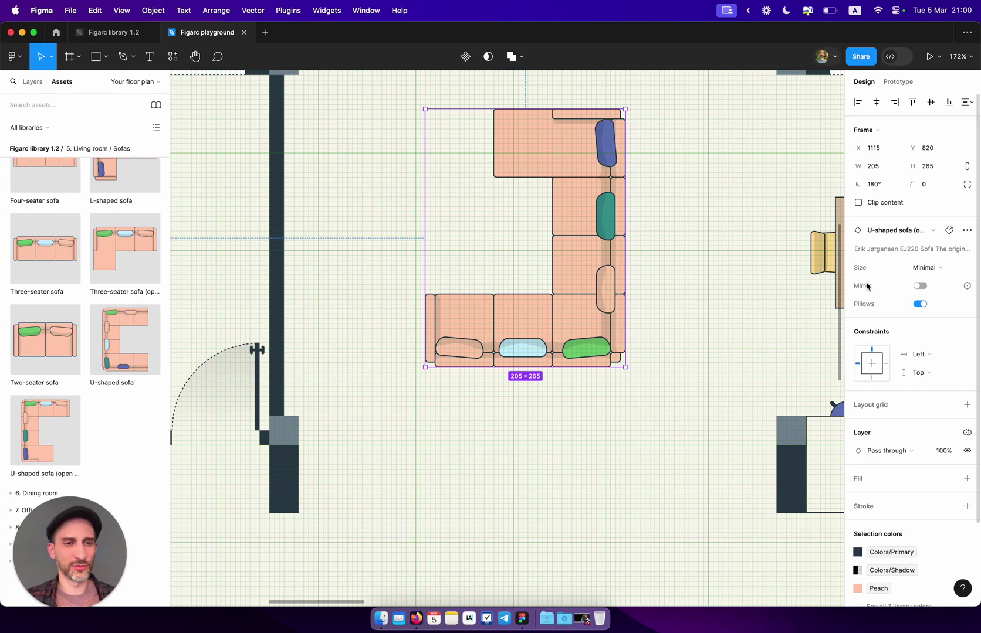
click(919, 286)
drag(596, 220, 625, 220)
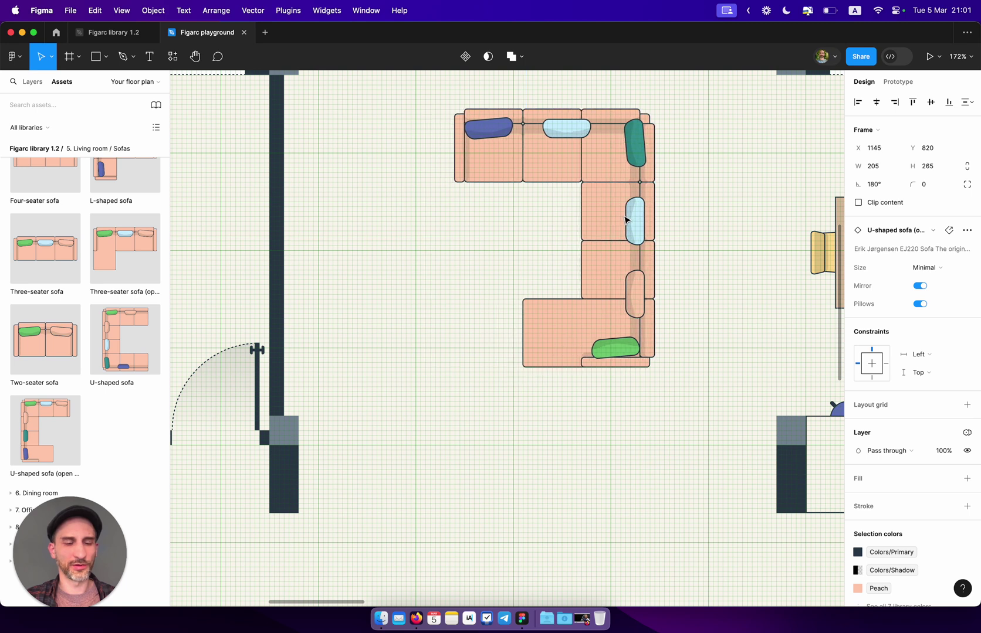
Step: Set the U-shaped sofa's size to Average and move it to about X 1165, Y 837
click(925, 269)
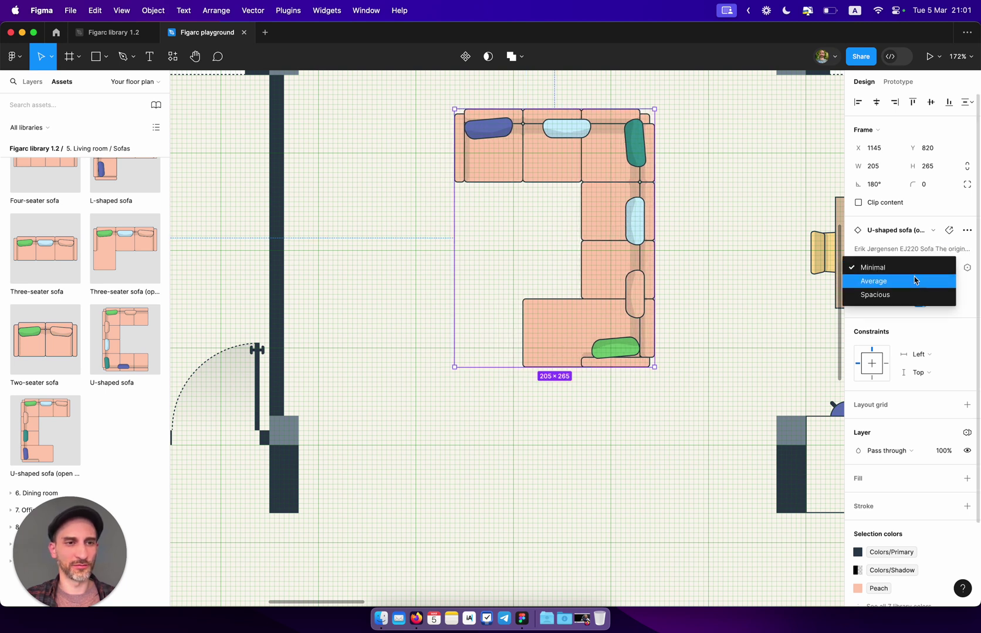
click(915, 281)
scroll(676, 284, down, 5)
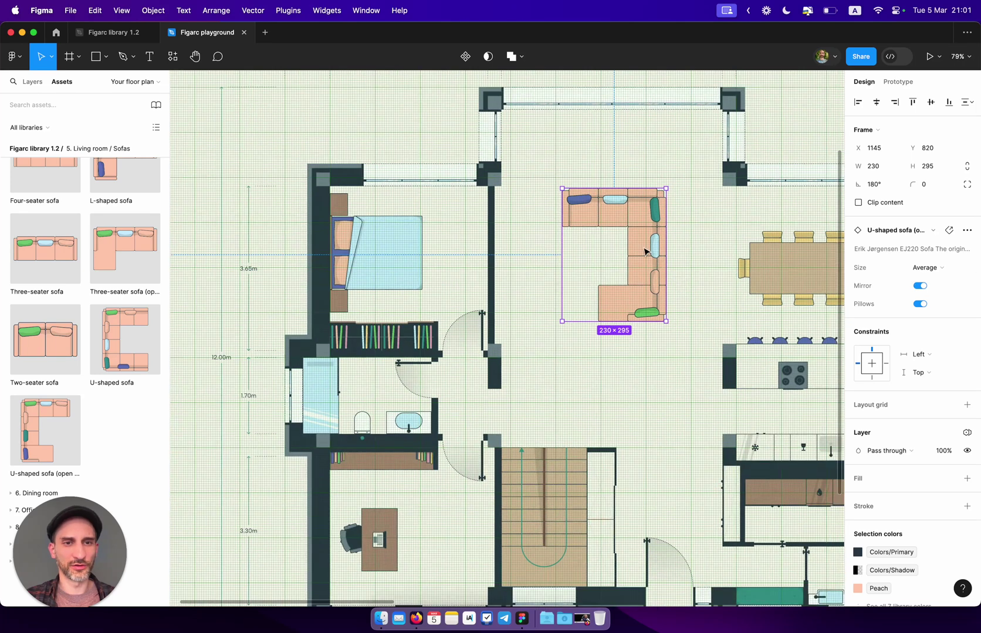
Step: Place a Square pouf from the Living room ottomans beside the sofa's open lower end
click(107, 148)
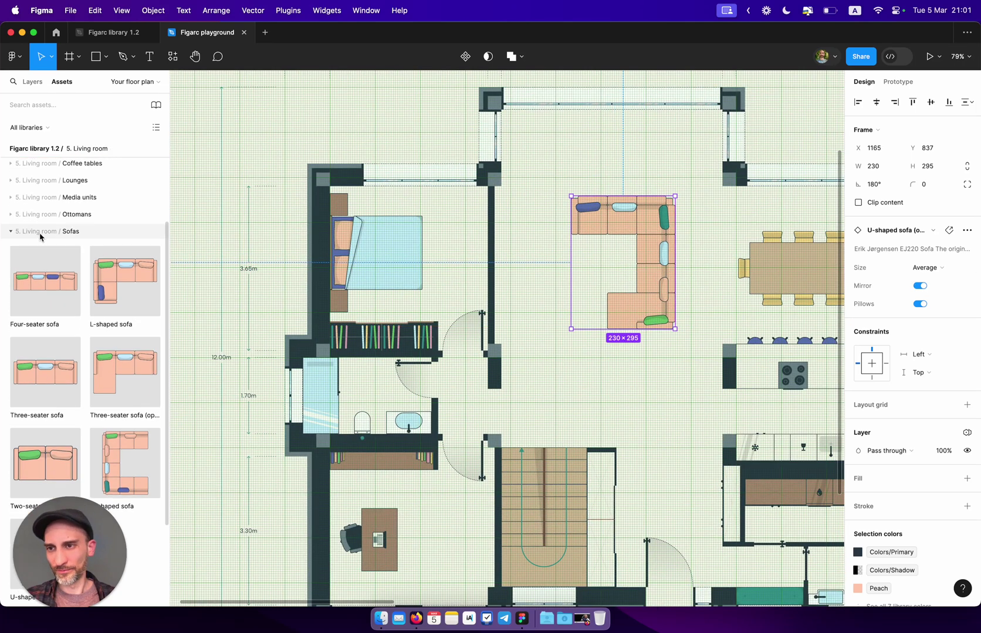
click(12, 231)
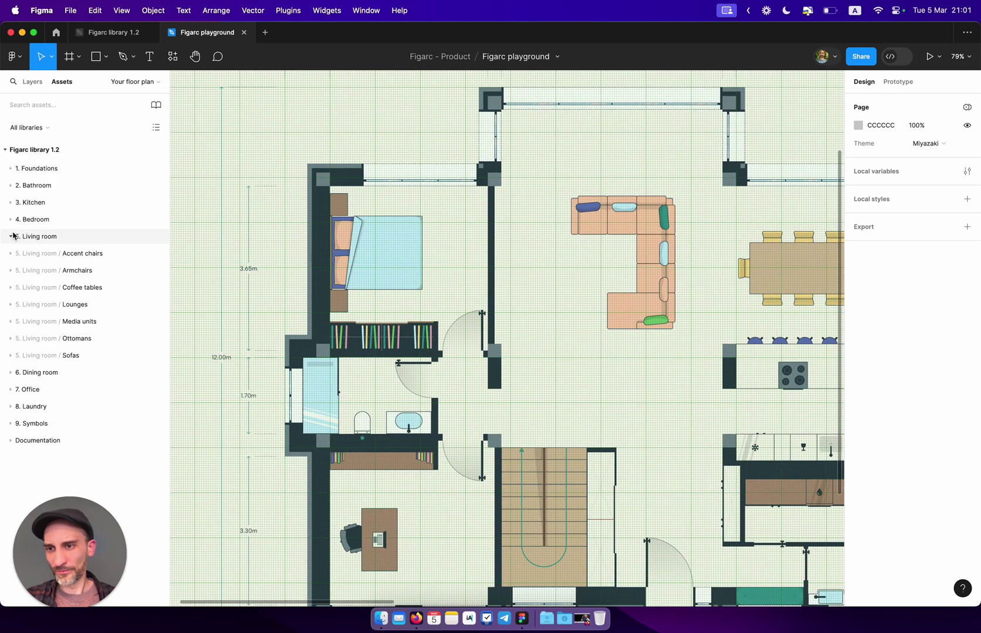
click(11, 338)
scroll(81, 401, down, 2)
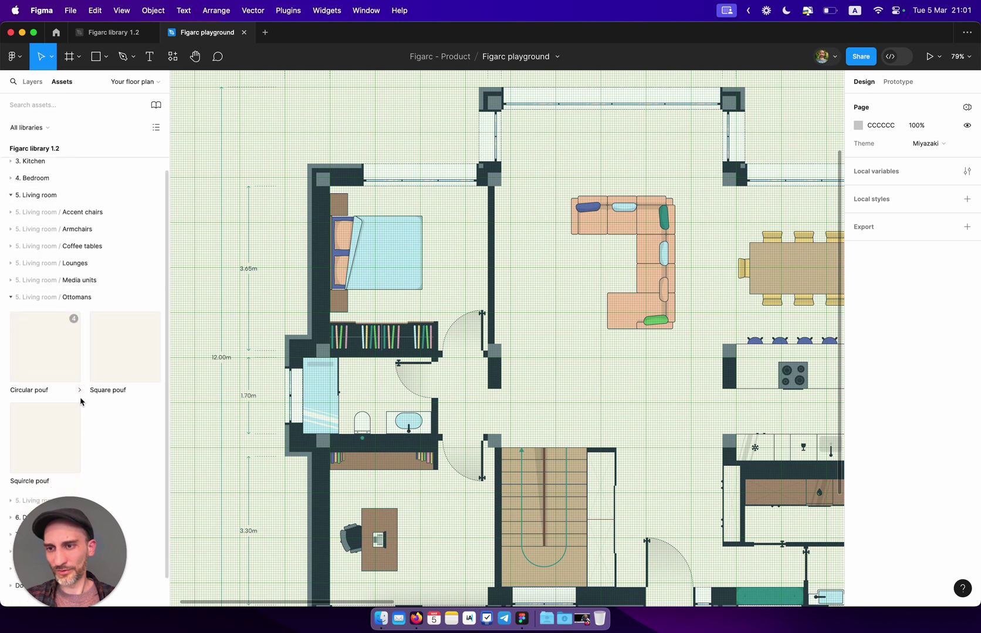
drag(124, 329, 569, 318)
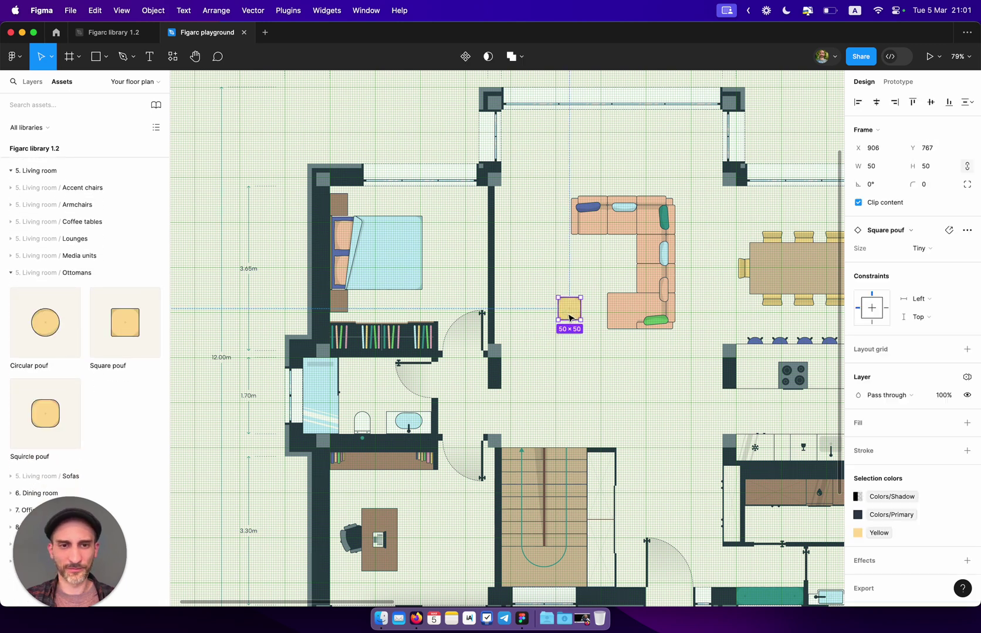
Step: Rotate the square pouf to -15° and set its size to Average
scroll(569, 319, up, 5)
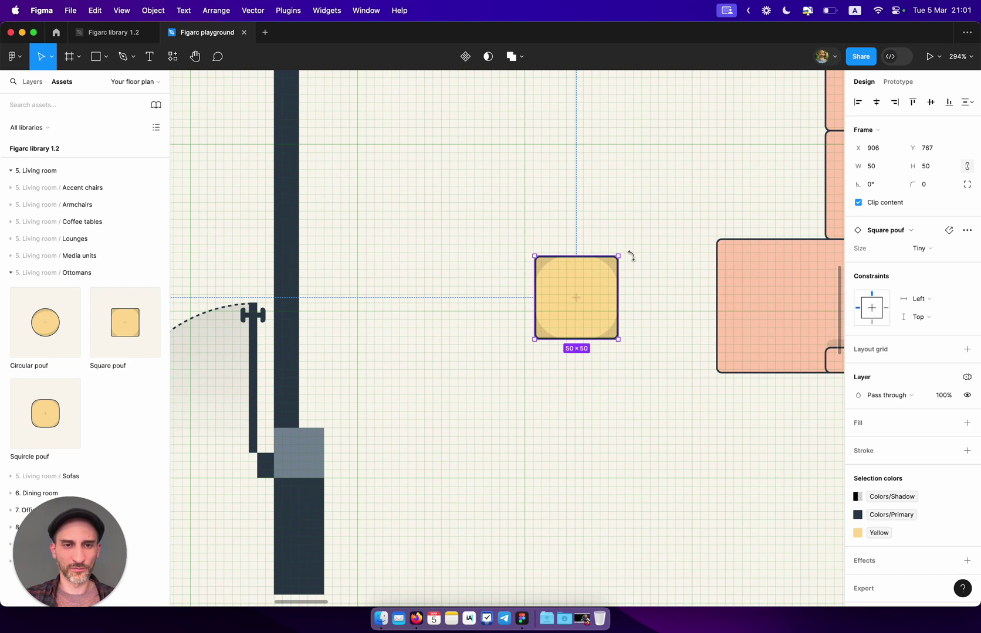
drag(630, 256, 634, 263)
click(922, 248)
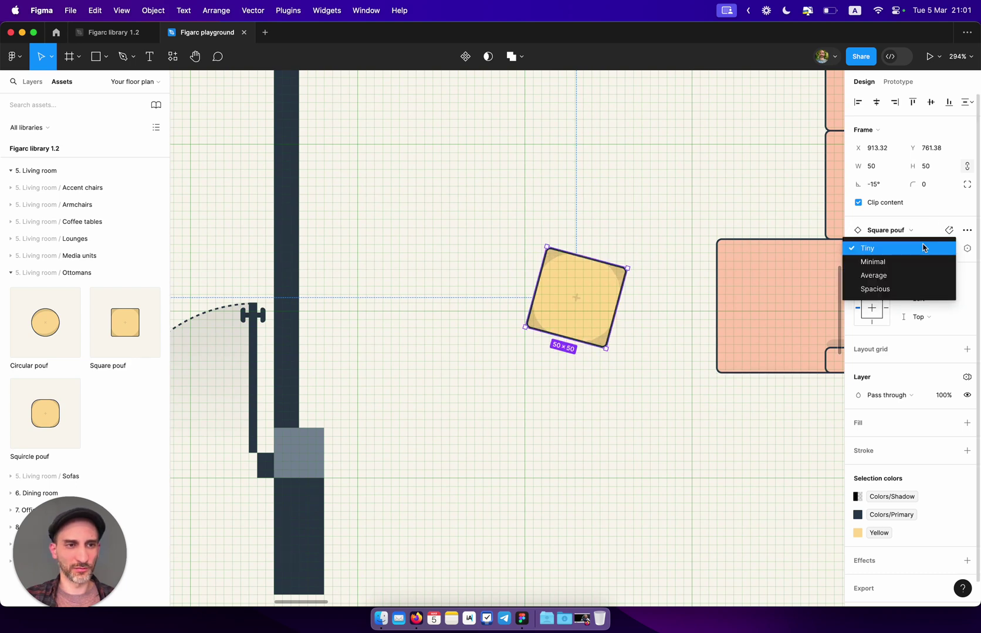
click(902, 275)
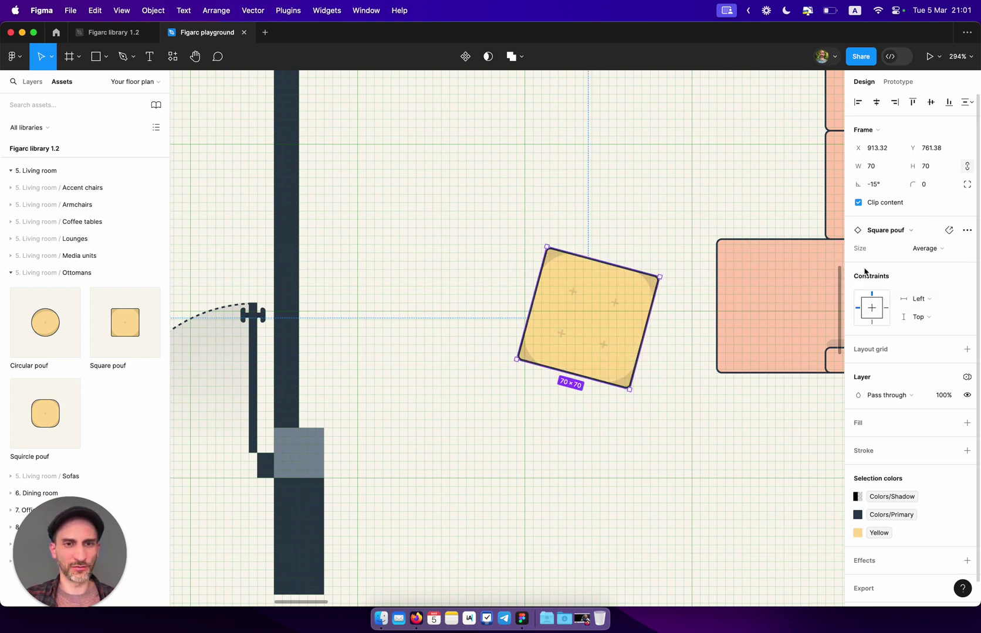
Step: Move the square pouf slightly up and left to about X 903, Y 749
scroll(600, 270, down, 3)
drag(604, 286, 593, 271)
scroll(598, 275, right, 2)
scroll(598, 276, up, 1)
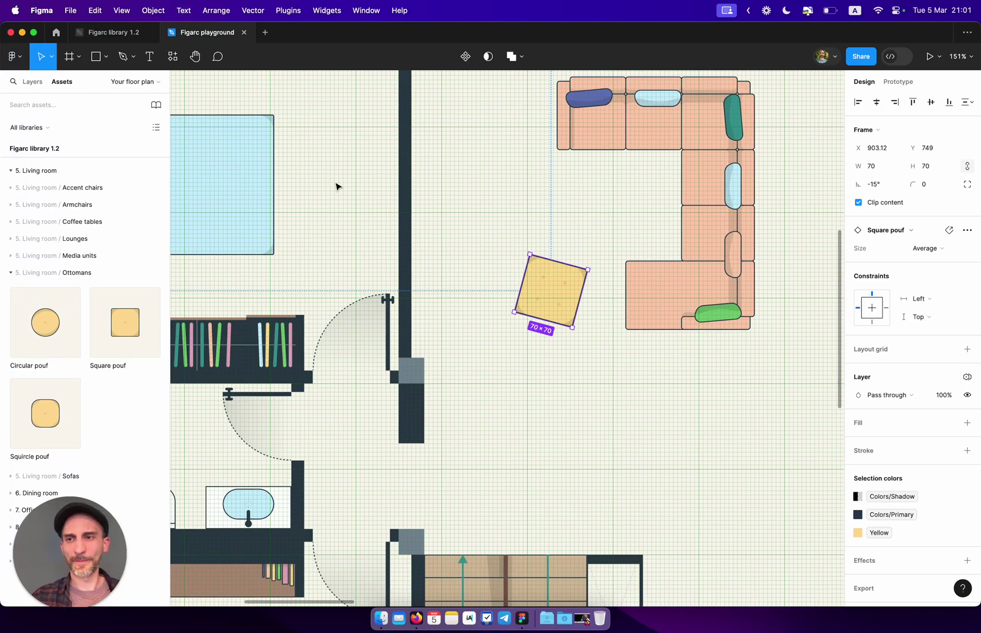
Step: Place a Rounded coffee table from the Living room coffee tables inside the sofa's U, at about X 973, Y 652
click(12, 273)
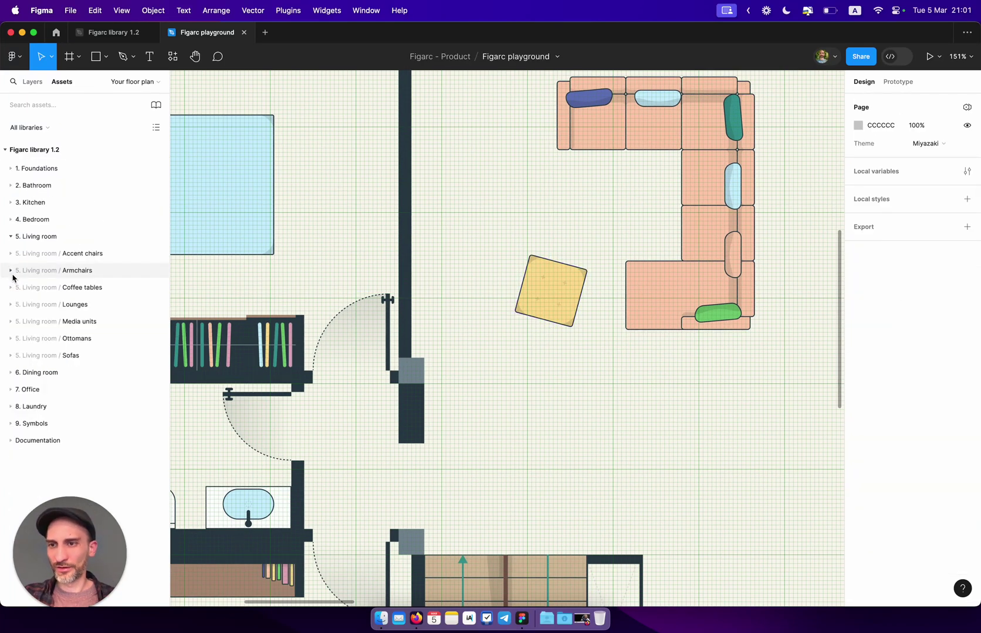
scroll(626, 229, up, 5)
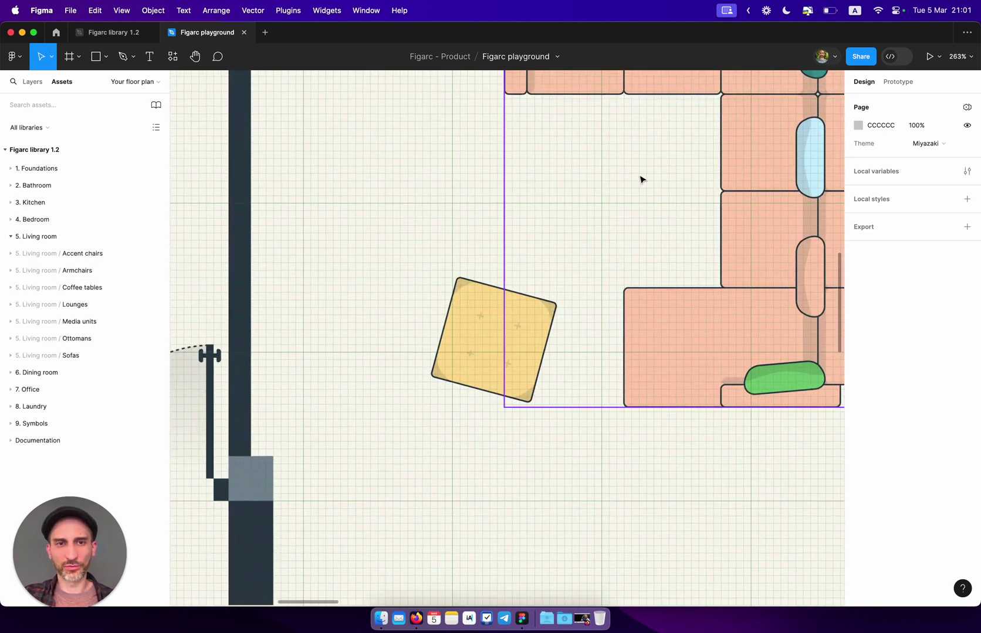
scroll(607, 196, down, 4)
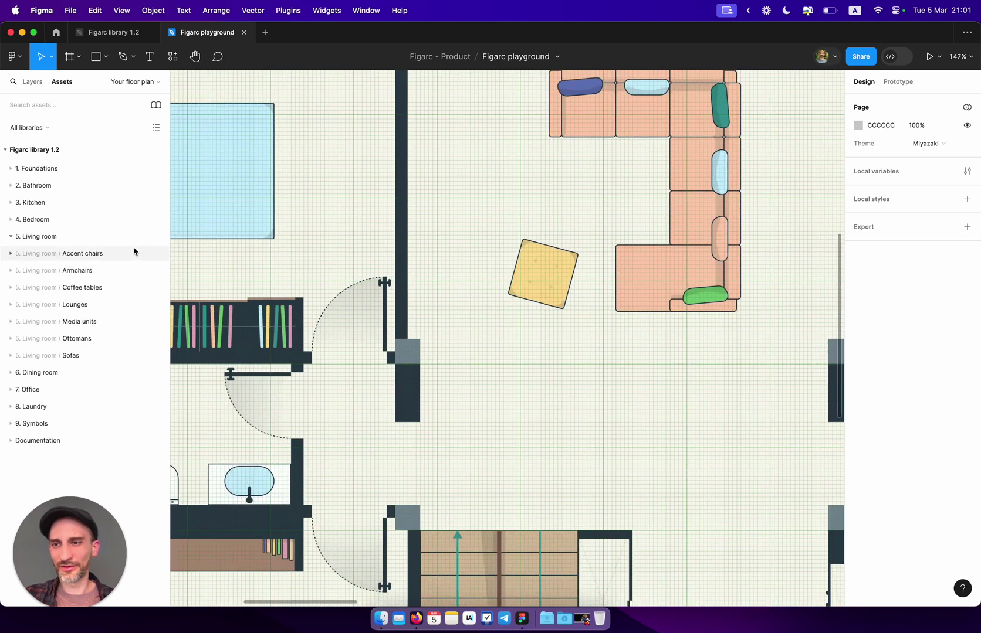
click(12, 289)
drag(103, 328, 627, 188)
Step: Turn the rounded coffee table's coffee cups off and back on, and hide its laptop
scroll(597, 187, up, 5)
scroll(628, 187, right, 2)
scroll(628, 188, up, 1)
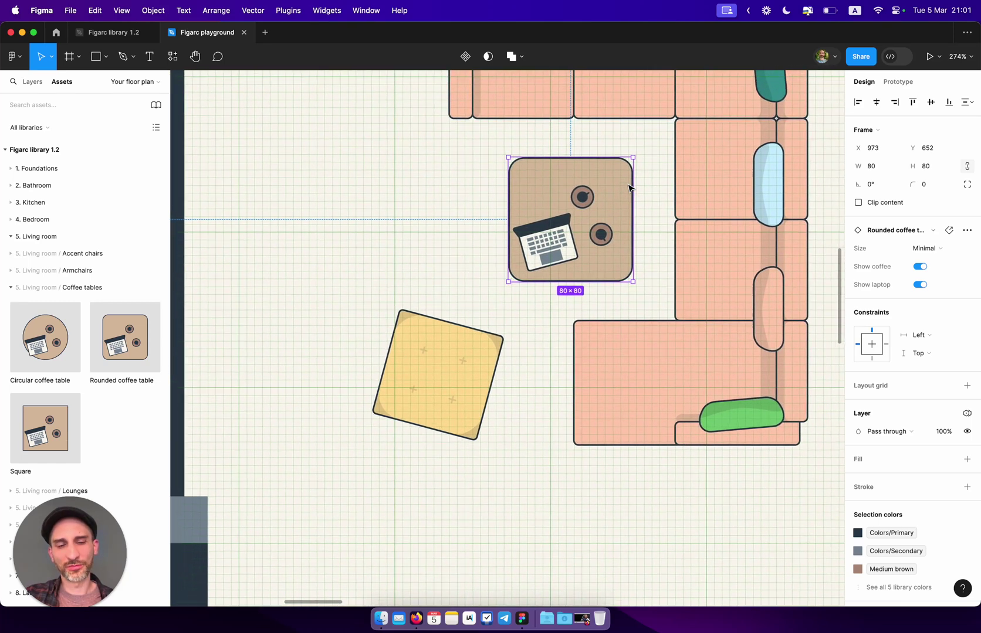
scroll(628, 188, up, 1)
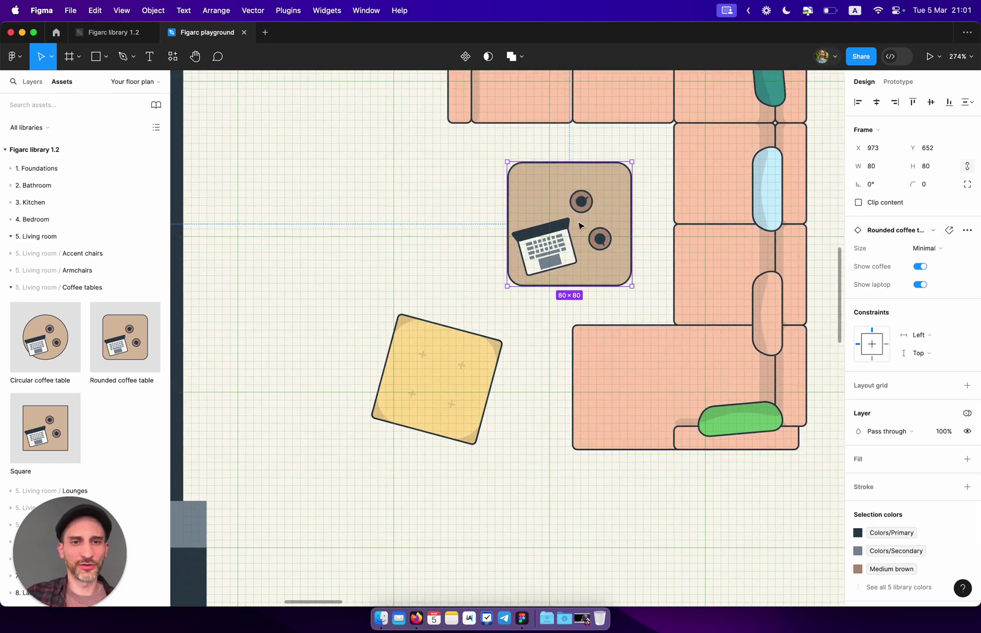
scroll(556, 251, up, 5)
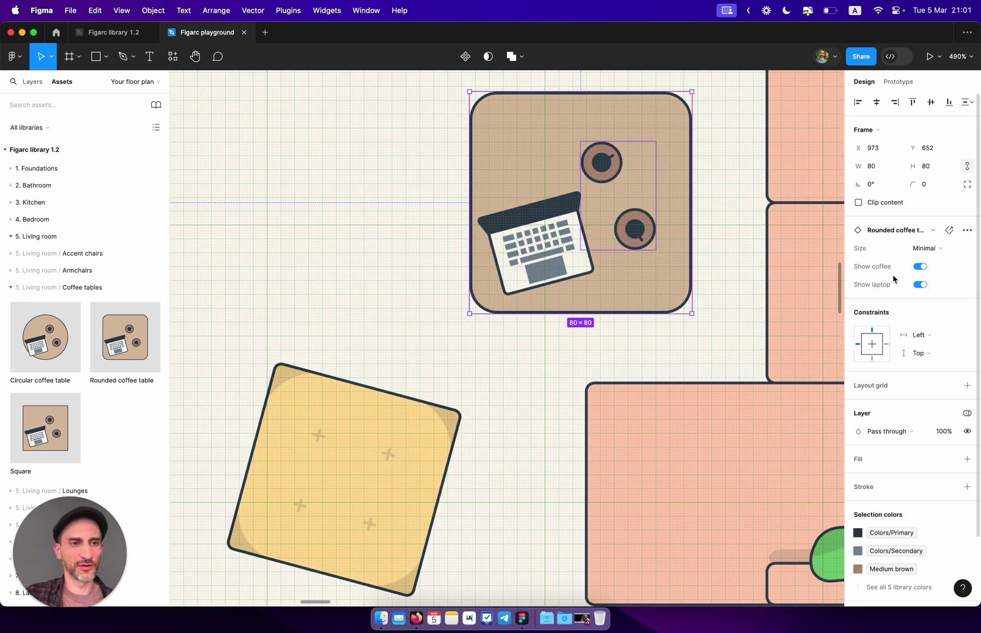
click(919, 266)
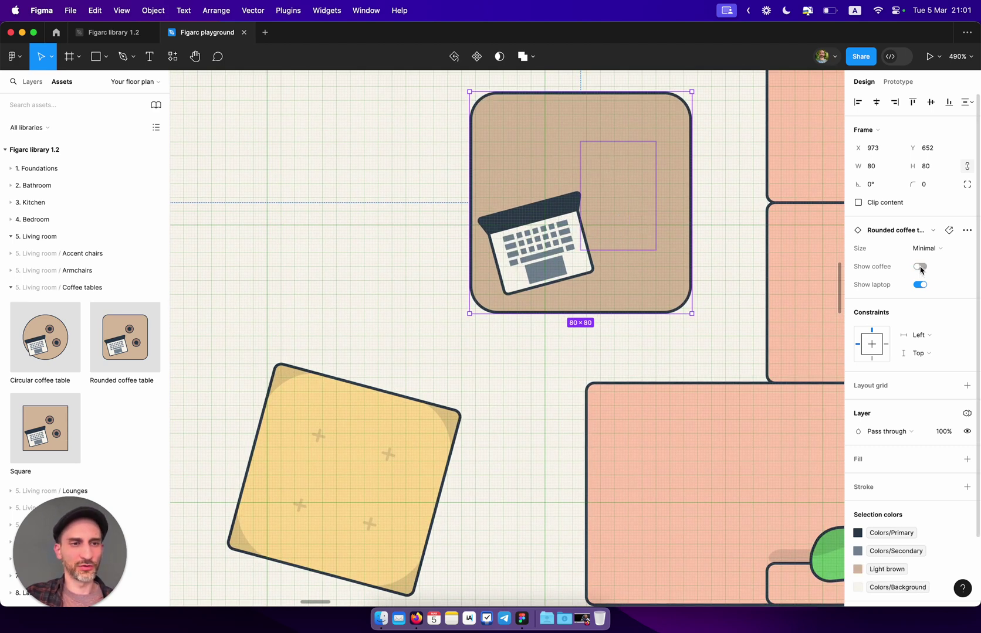
click(919, 267)
click(920, 285)
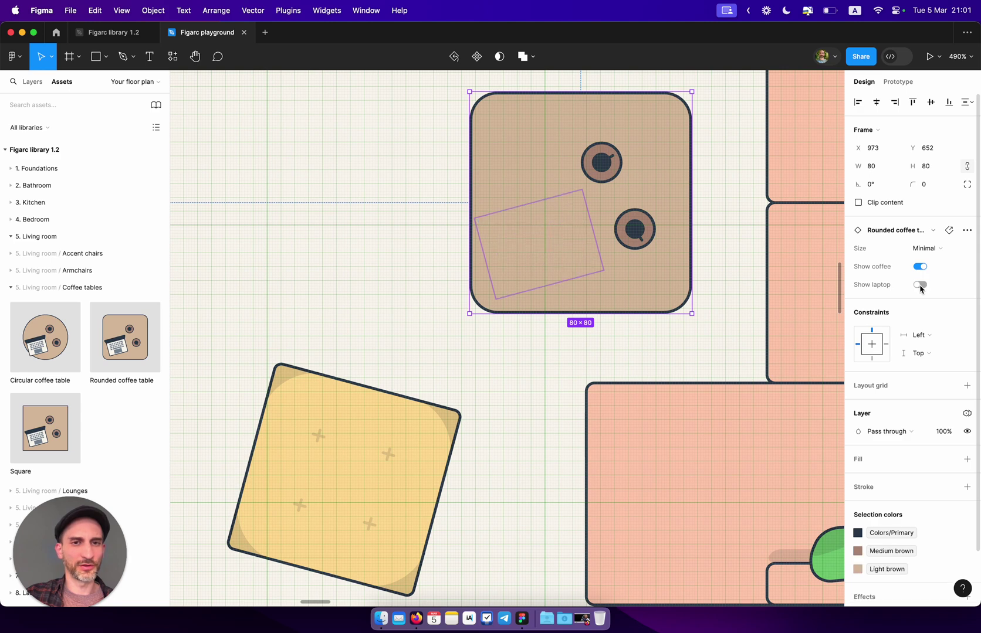
Step: Move the rounded coffee table slightly away from the sofa's back, to X 968, Y 652
scroll(669, 201, down, 5)
drag(663, 201, 655, 201)
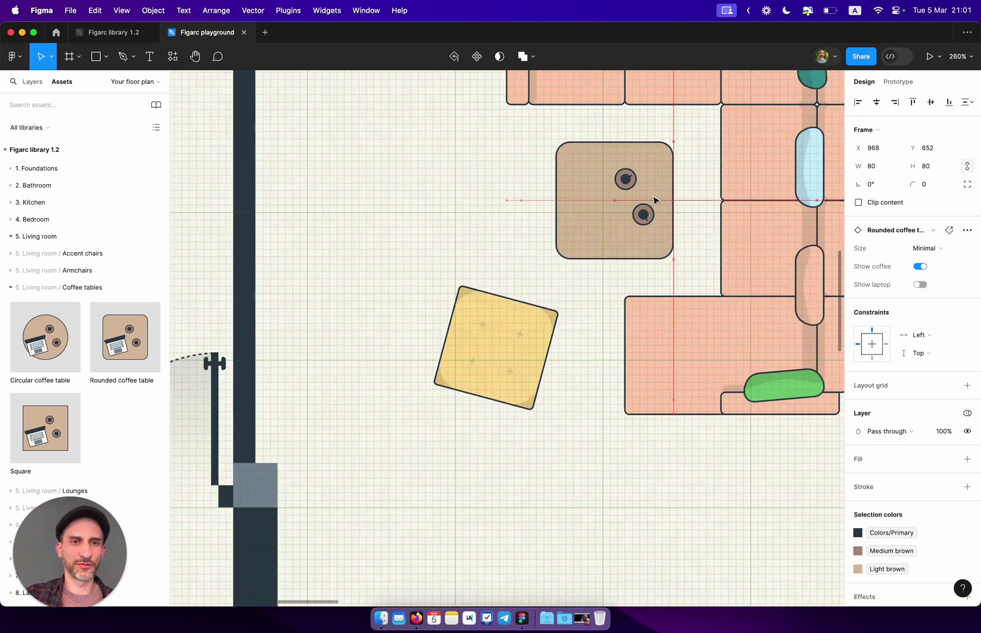
scroll(655, 200, down, 4)
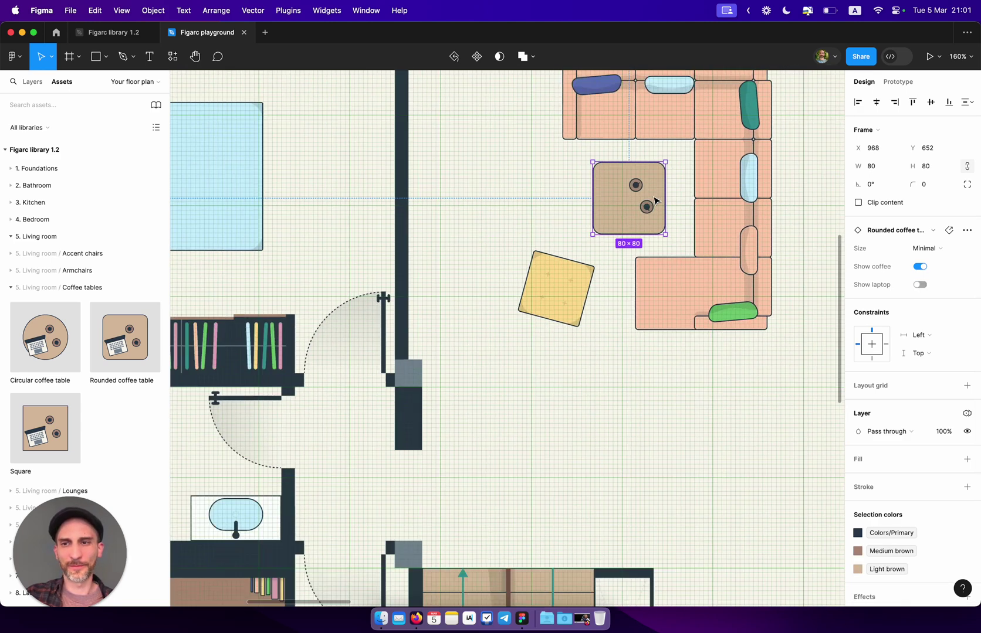
Step: Place a Simple TV set from the Living room media units beside the coffee table, at about X 750, Y 688
click(10, 288)
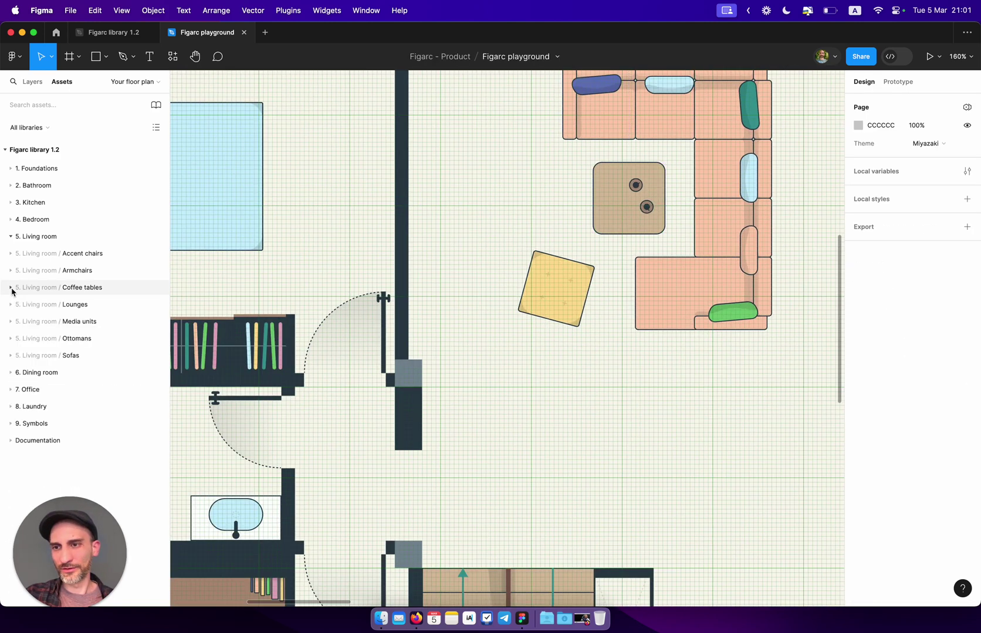
click(11, 321)
scroll(54, 369, down, 2)
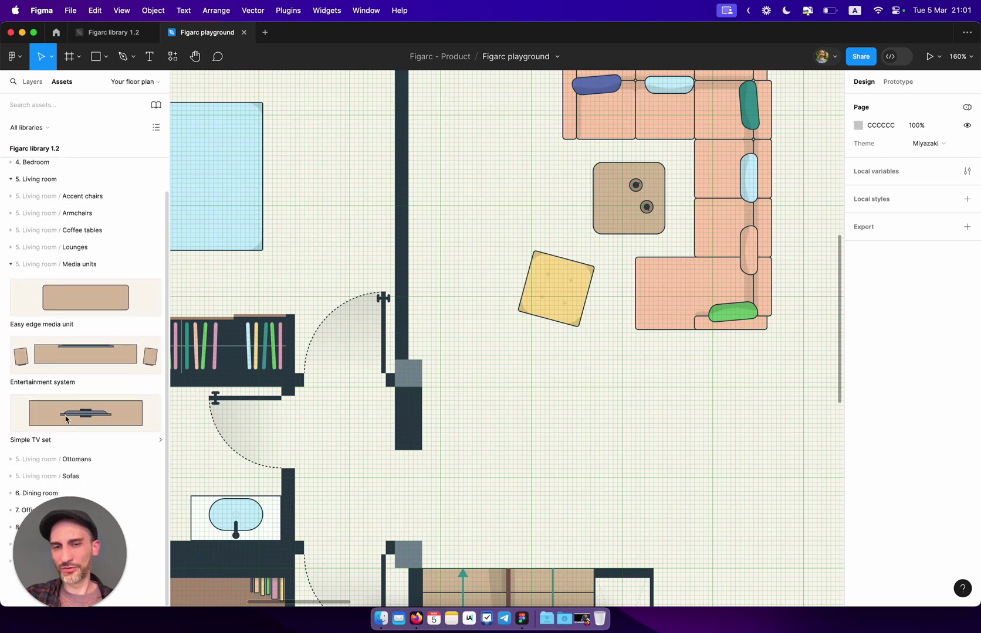
drag(67, 419, 465, 220)
scroll(464, 220, down, 3)
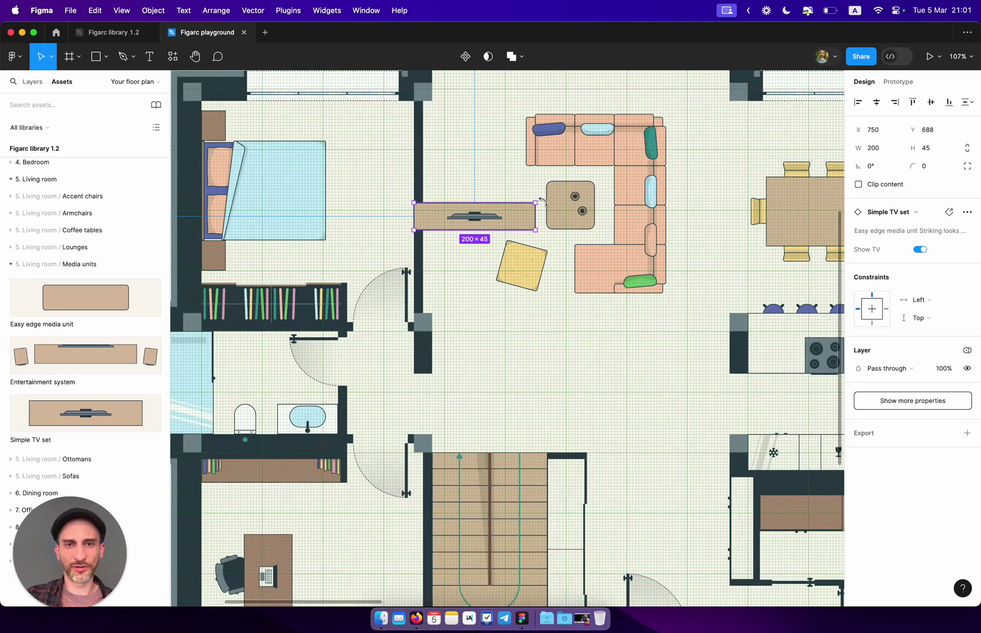
Step: Rotate the Simple TV set to 90° and move it against the wall shared with the bedroom, at X 765, Y 720
drag(543, 201, 461, 160)
scroll(462, 161, up, 5)
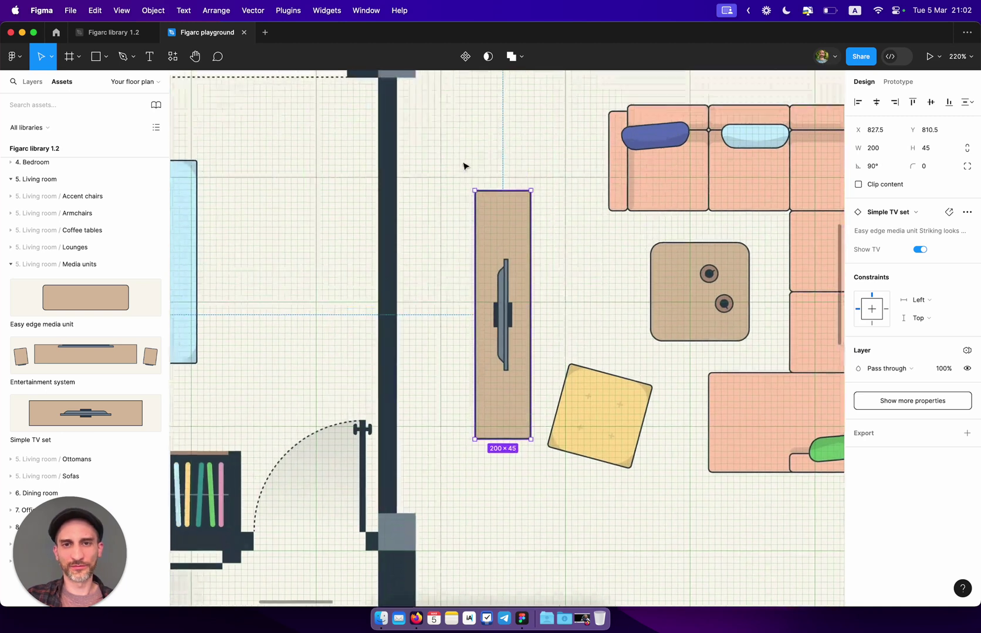
drag(512, 260, 435, 146)
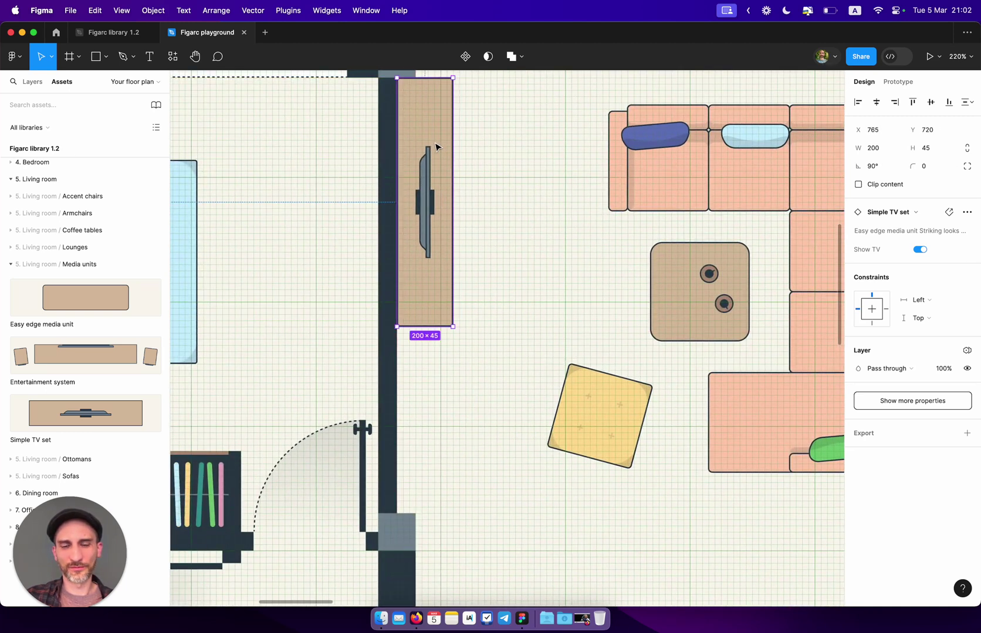
Step: Stretch the Simple TV set along the wall to a width of 350
drag(435, 329, 439, 512)
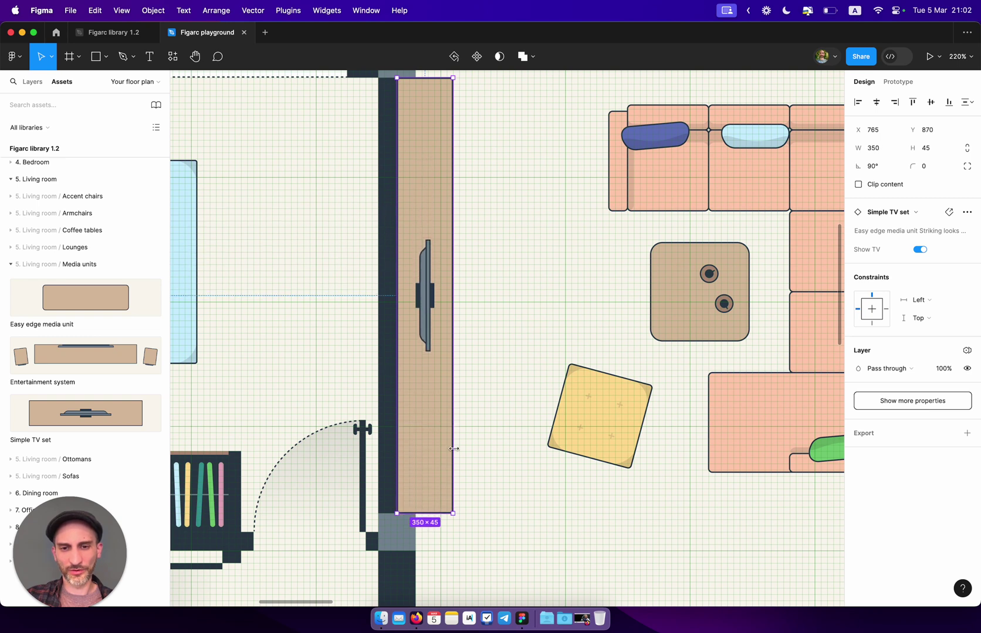
mouse_move(454, 449)
mouse_down()
mouse_move(604, 447)
mouse_move(451, 434)
mouse_up()
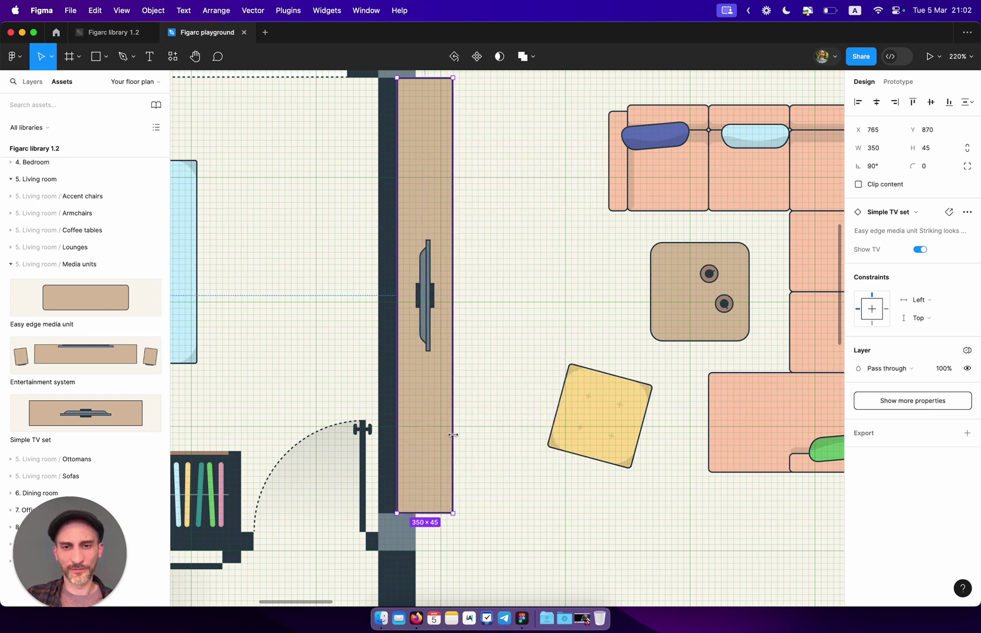
Step: Try to stretch the U-shaped sofa to about 305 × 391, and undo the resize
scroll(453, 432, right, 6)
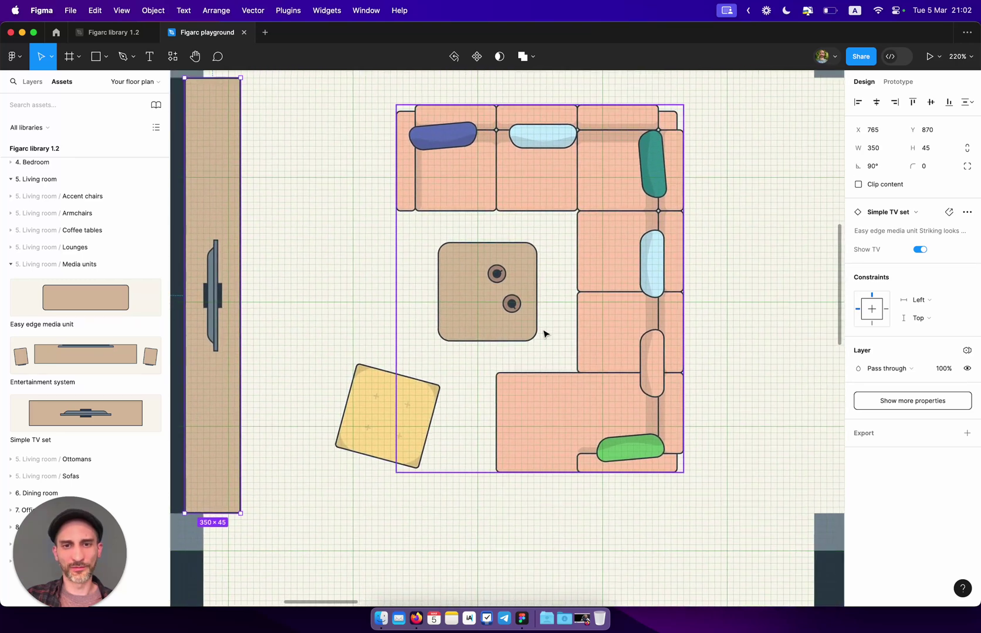
click(524, 316)
mouse_move(535, 340)
mouse_down()
mouse_move(587, 401)
mouse_move(536, 340)
mouse_up()
click(667, 265)
scroll(653, 249, up, 4)
scroll(639, 234, right, 2)
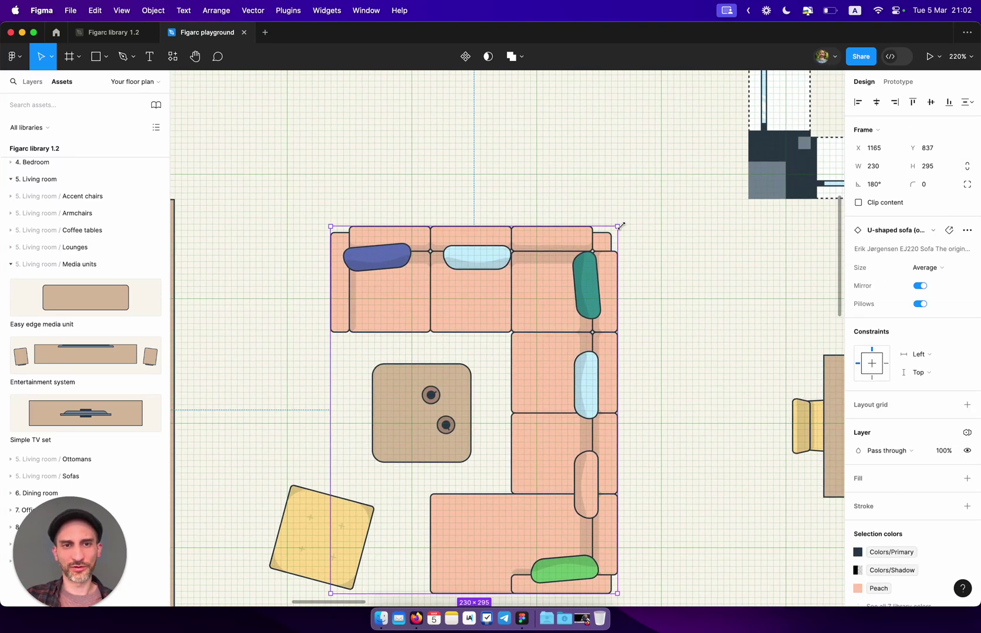
drag(620, 225, 712, 122)
scroll(625, 223, down, 5)
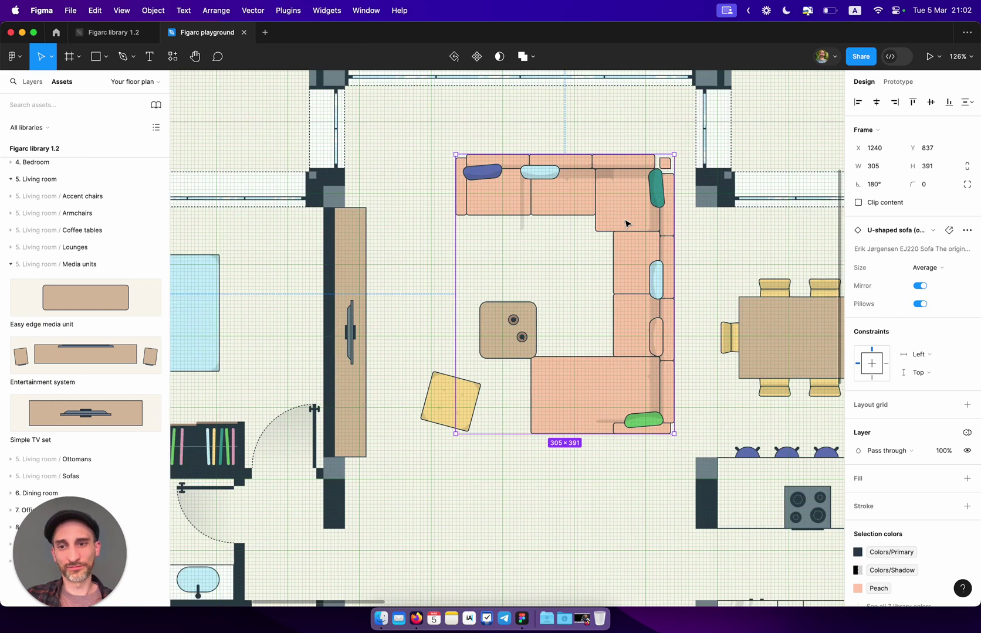
key(ctrl+z)
Step: Check the size options available for the U-shaped sofa without choosing another one
scroll(624, 219, up, 3)
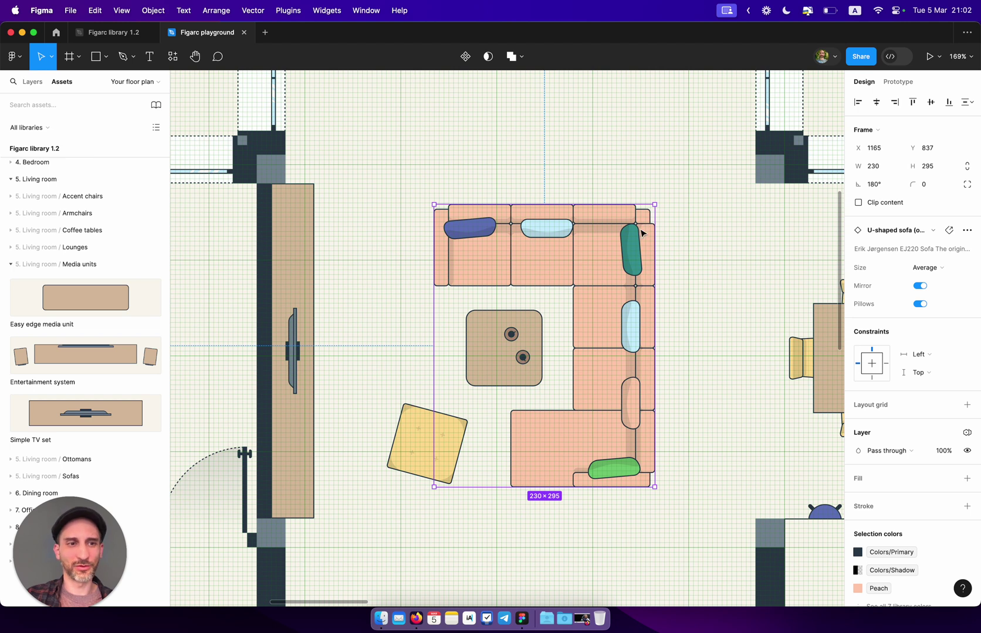
click(925, 268)
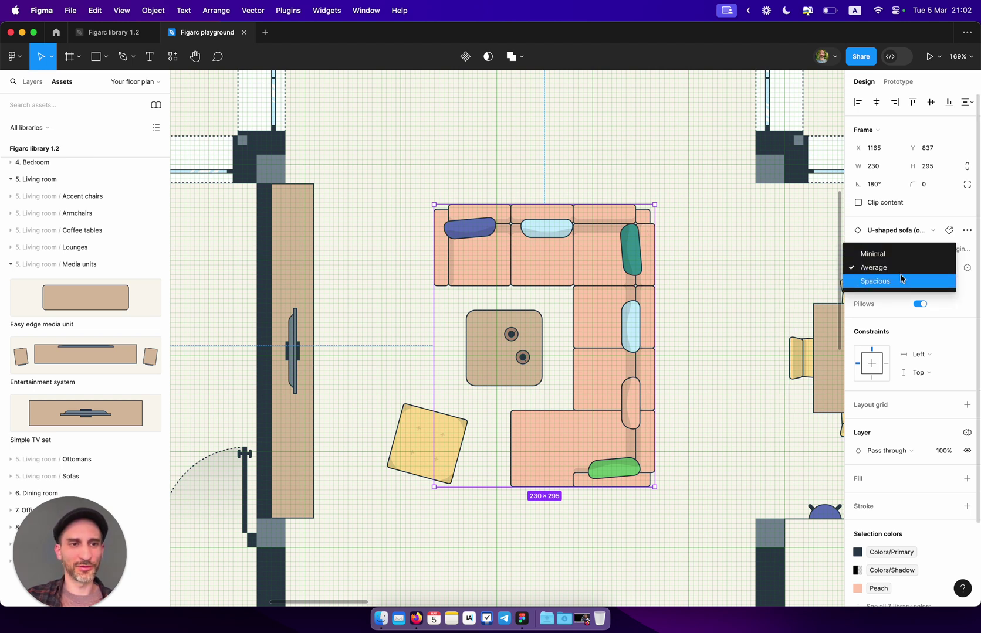
click(888, 300)
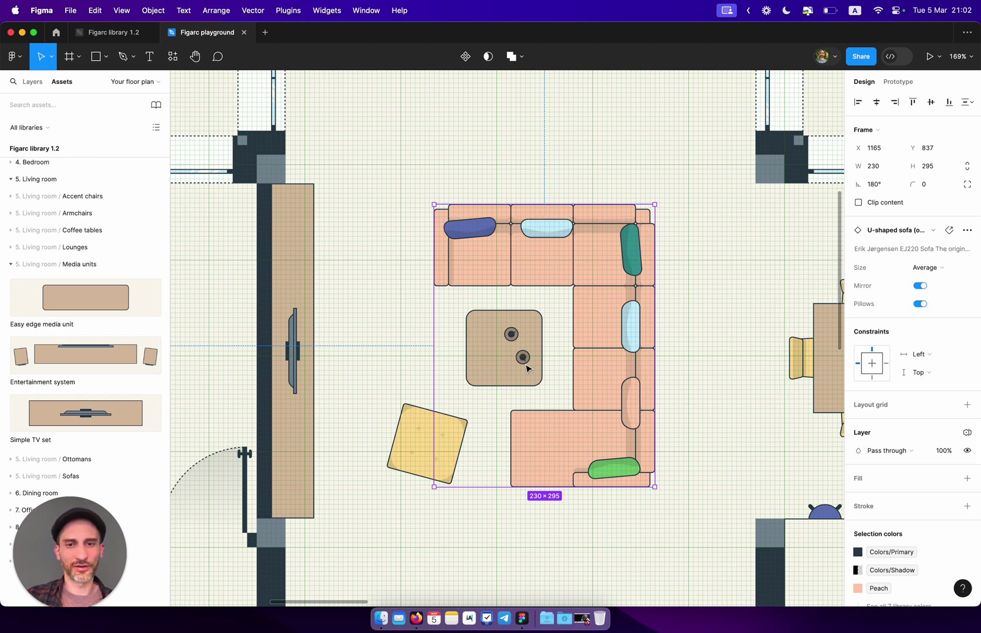
Step: Try to adjust the square pouf directly on the canvas, and undo the change
click(428, 425)
drag(410, 406, 424, 388)
key(super+z)
Step: Clear the selection and hide the layout grids on the floor plan
scroll(422, 387, down, 5)
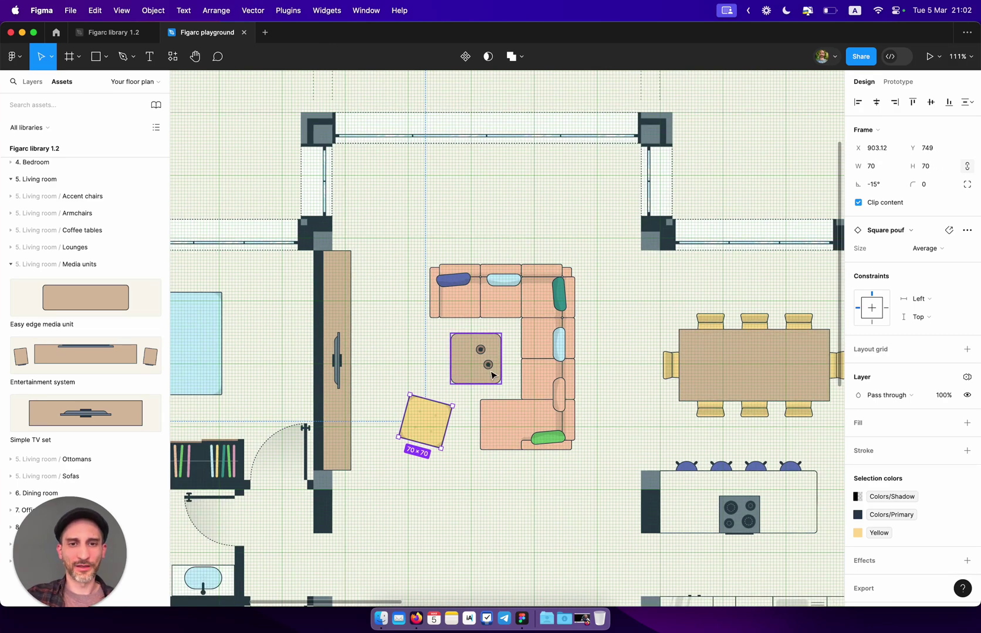
scroll(493, 374, down, 5)
click(549, 106)
key(ctrl+g)
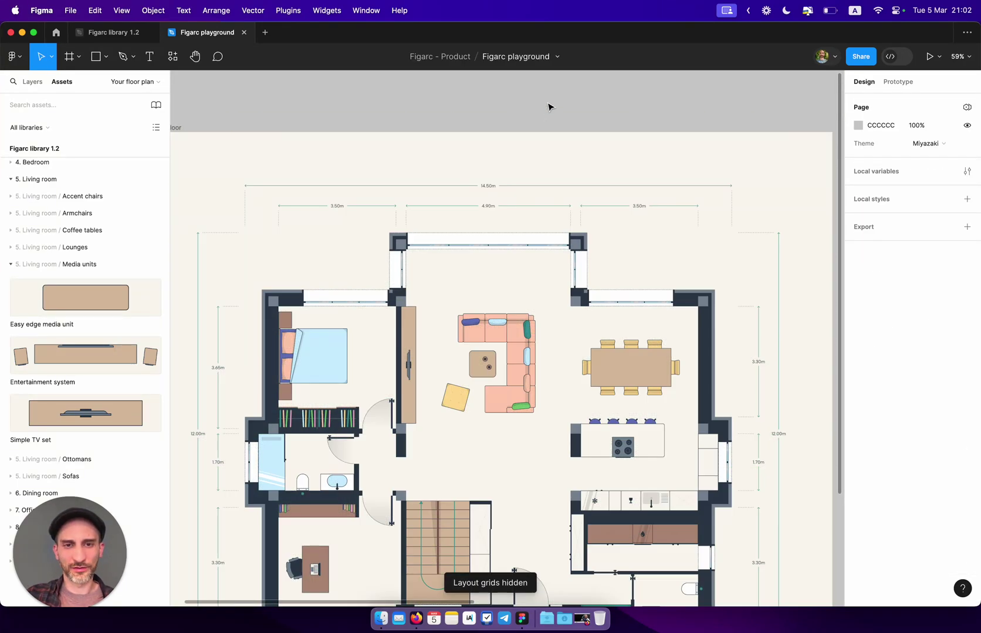
Step: Examine the furnished Ground floor plan and the themes available for the page
scroll(542, 104, left, 5)
scroll(542, 104, left, 1)
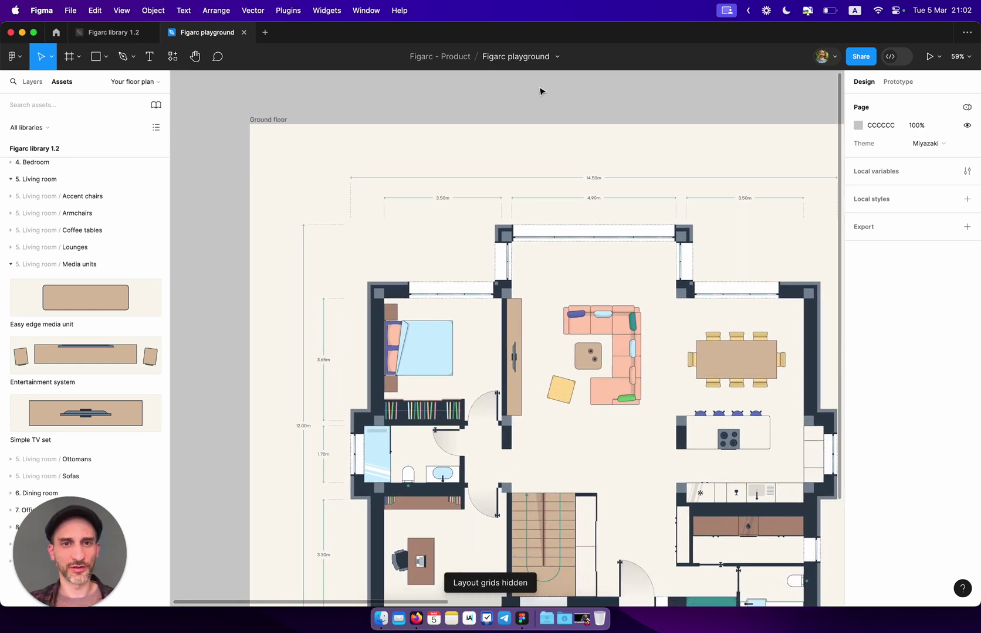
scroll(541, 91, down, 3)
scroll(541, 91, right, 3)
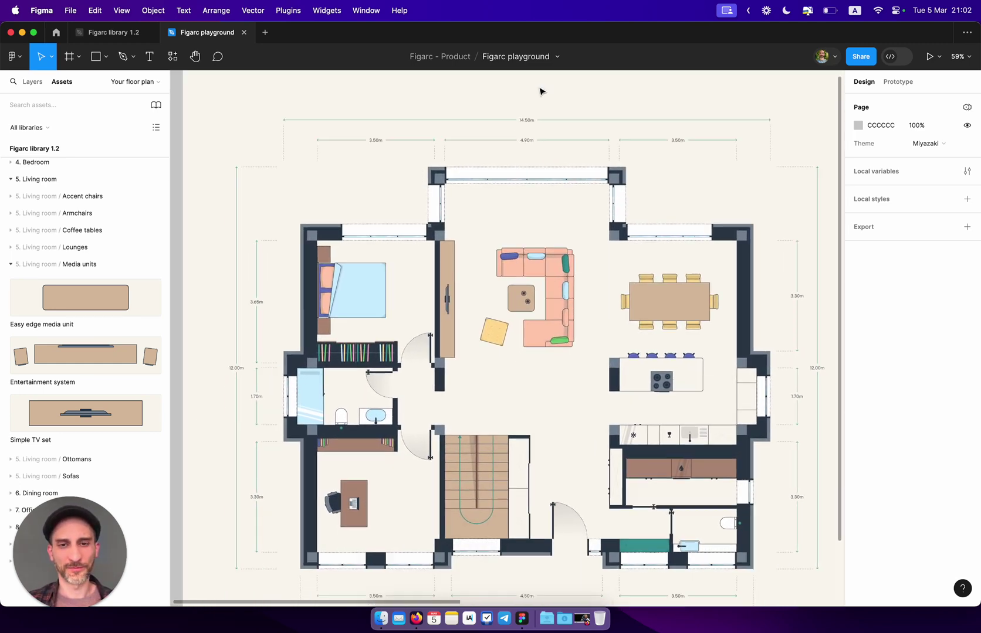
scroll(596, 284, left, 2)
scroll(595, 284, up, 2)
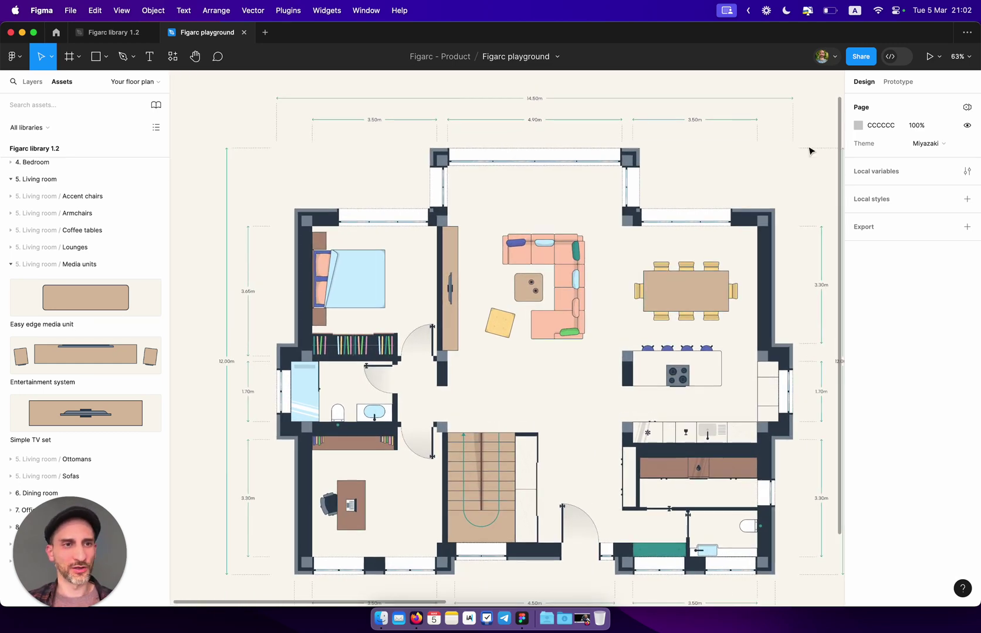
click(919, 150)
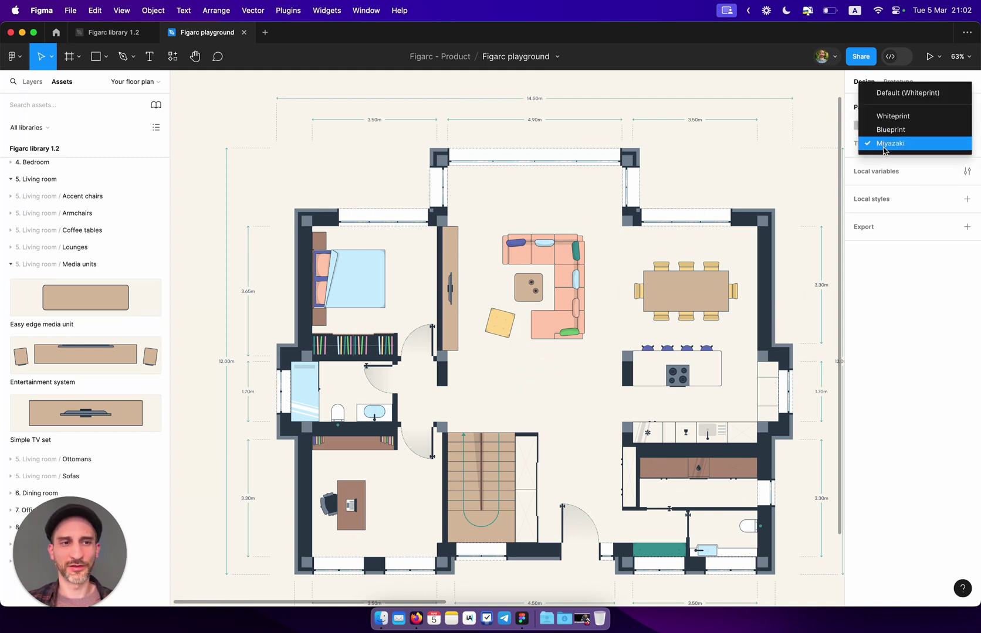
click(555, 269)
scroll(555, 268, up, 5)
scroll(672, 217, down, 5)
scroll(672, 219, up, 3)
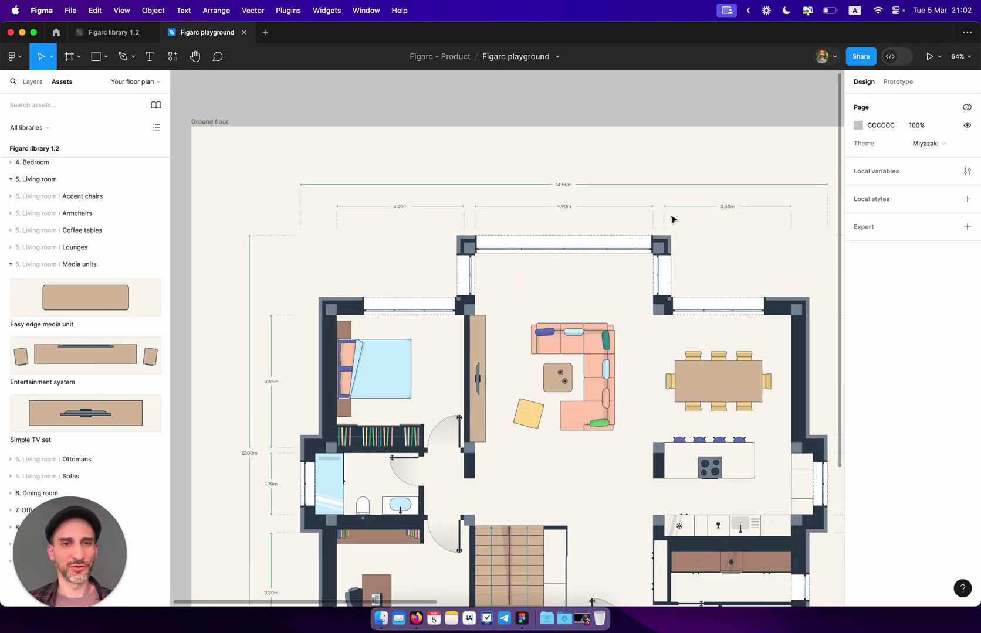
scroll(640, 136, down, 2)
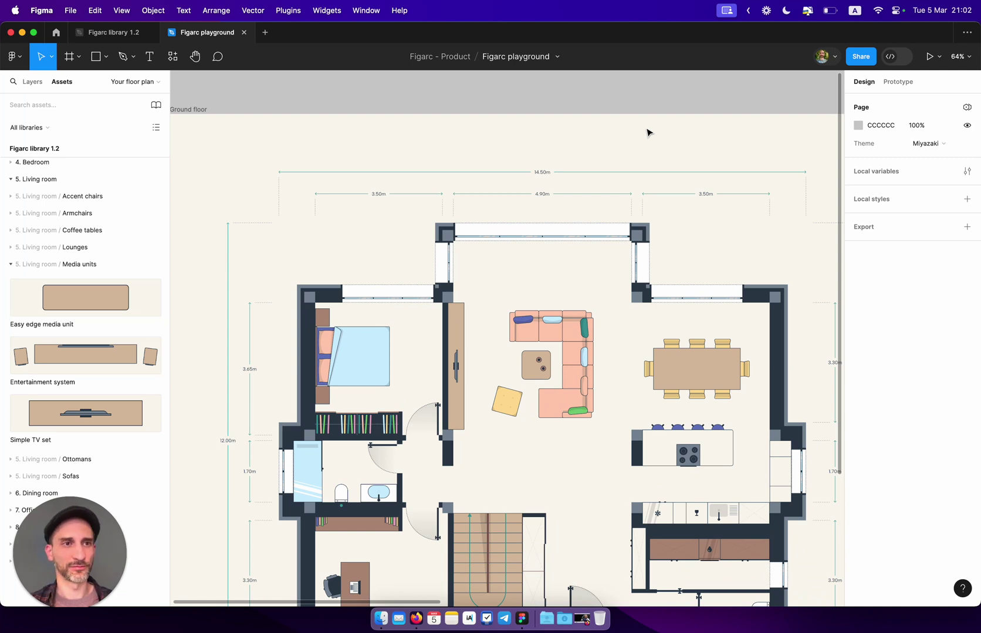
Step: Set the page theme to Whiteprint and inspect the Ground floor plan in it
click(924, 144)
click(884, 114)
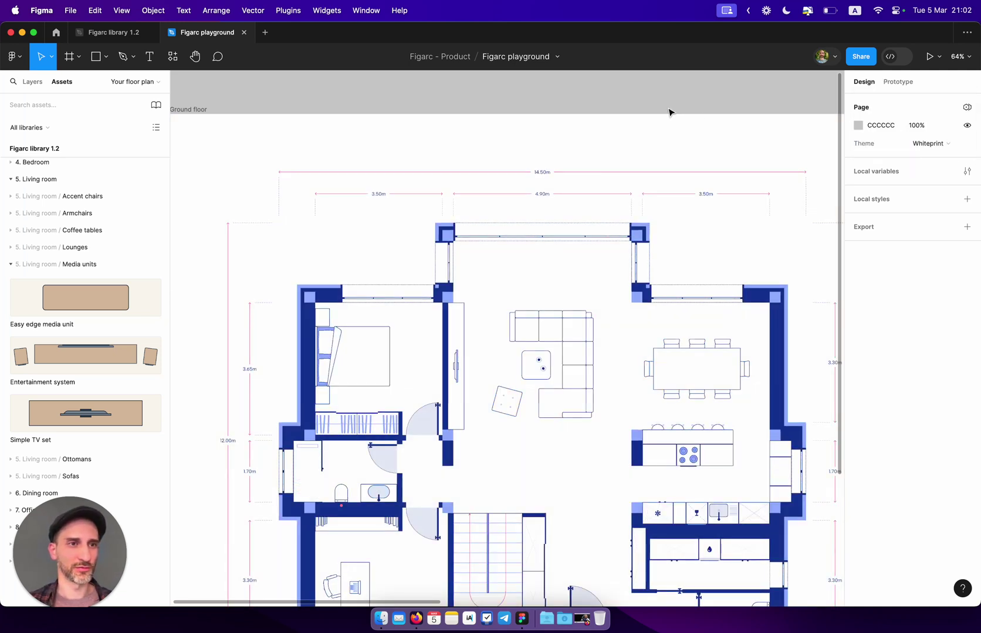
scroll(670, 112, left, 3)
scroll(693, 252, up, 2)
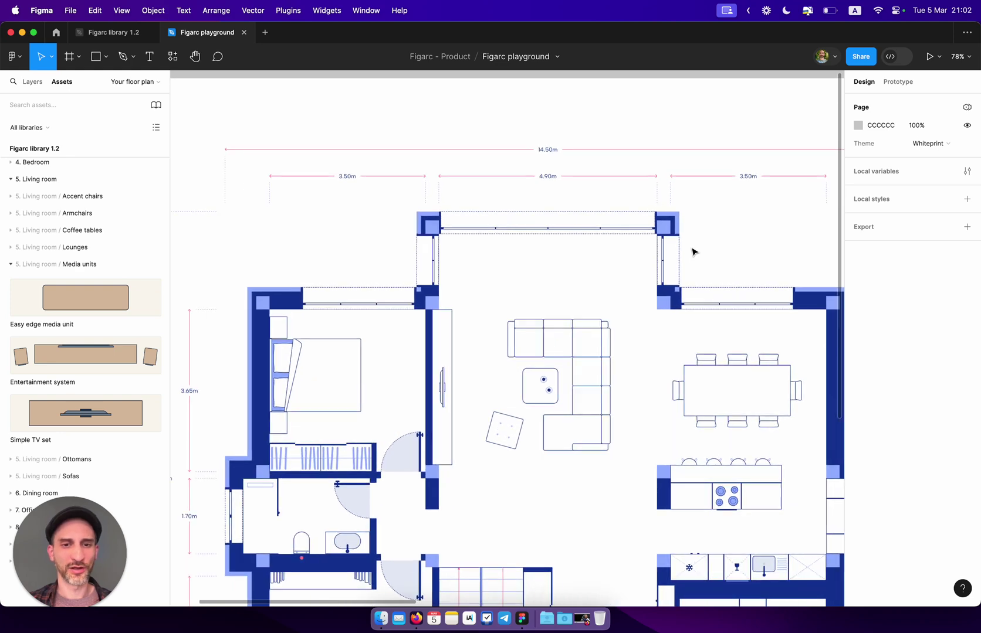
Step: Set the page theme to Blueprint and view the whole Ground floor plan
click(932, 144)
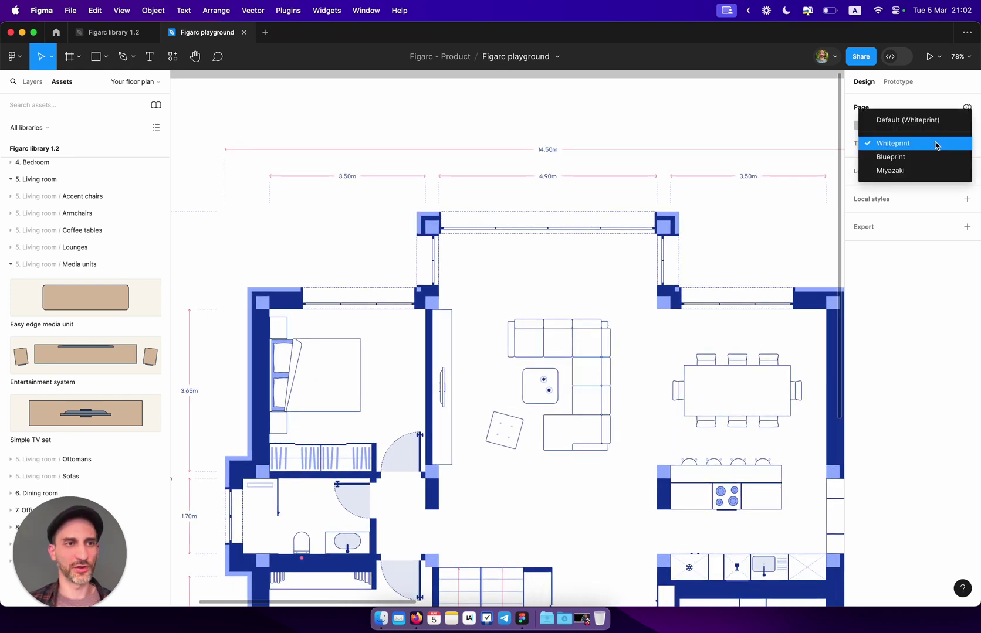
click(903, 156)
scroll(683, 220, down, 5)
scroll(683, 217, down, 2)
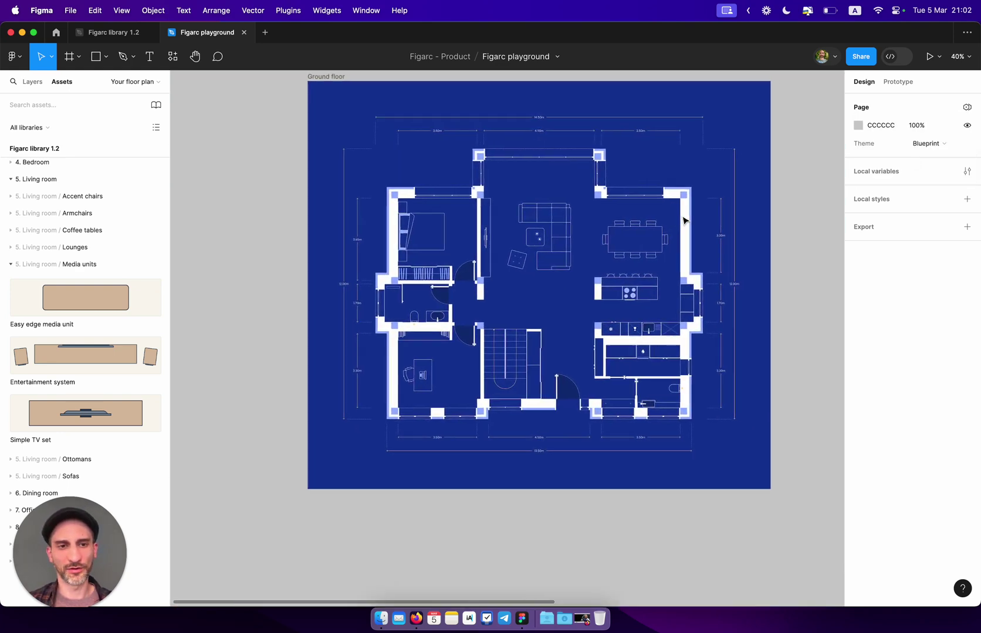
Step: Set the page theme back to Miyazaki
scroll(685, 219, up, 3)
scroll(685, 219, down, 3)
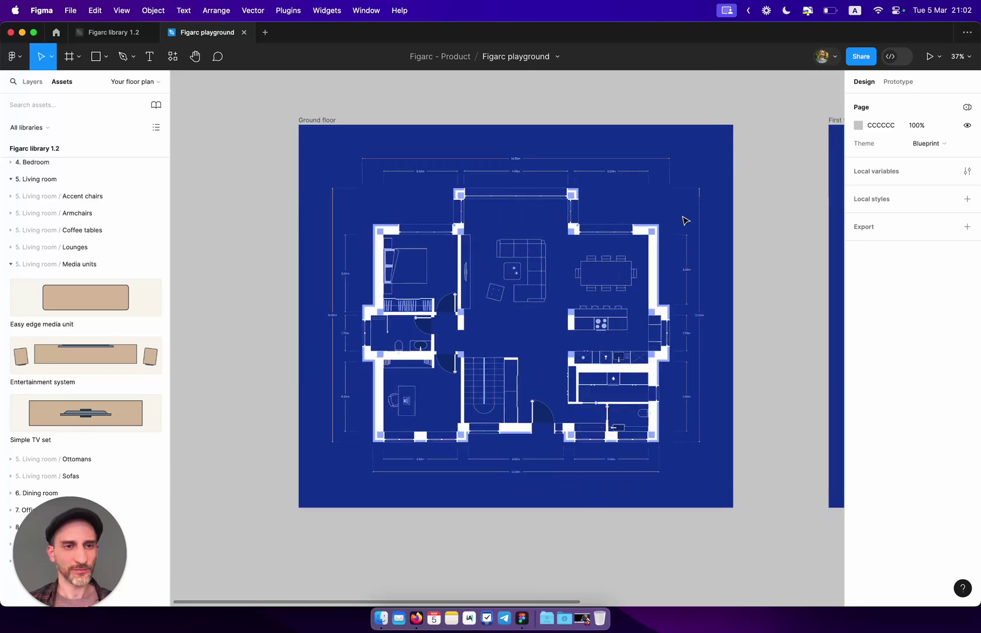
click(924, 143)
click(895, 156)
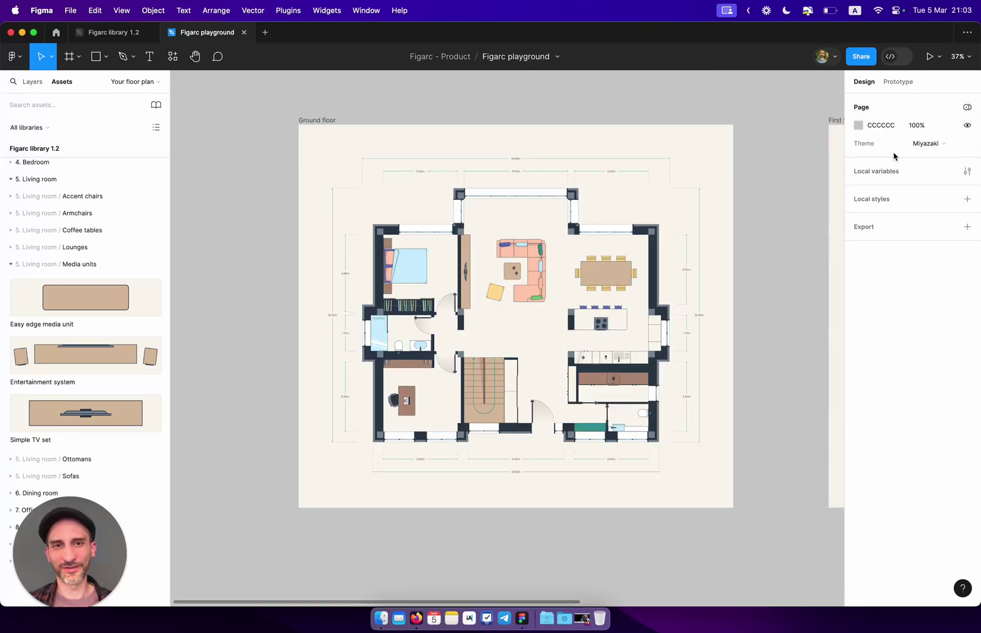